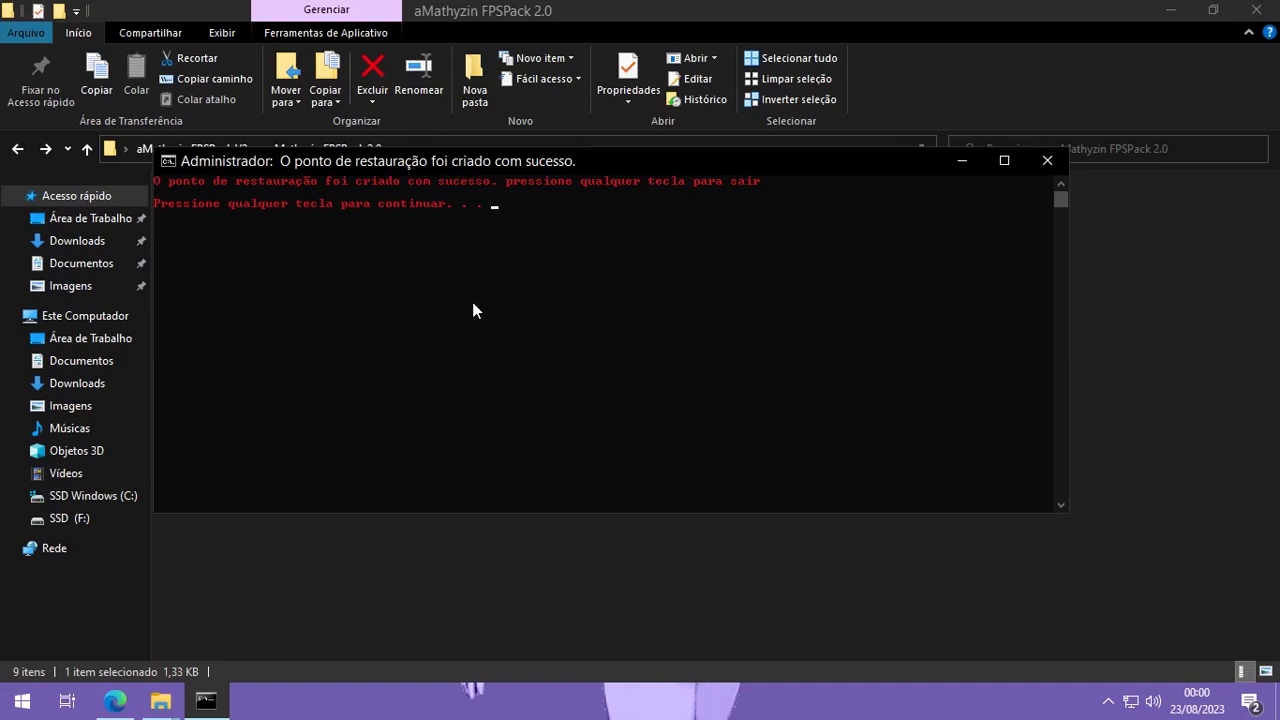
Step: Dismiss the completed restore point script and return to the aMathyzin FPSPack 2.0 folder
left_click(553, 219)
key("Return")
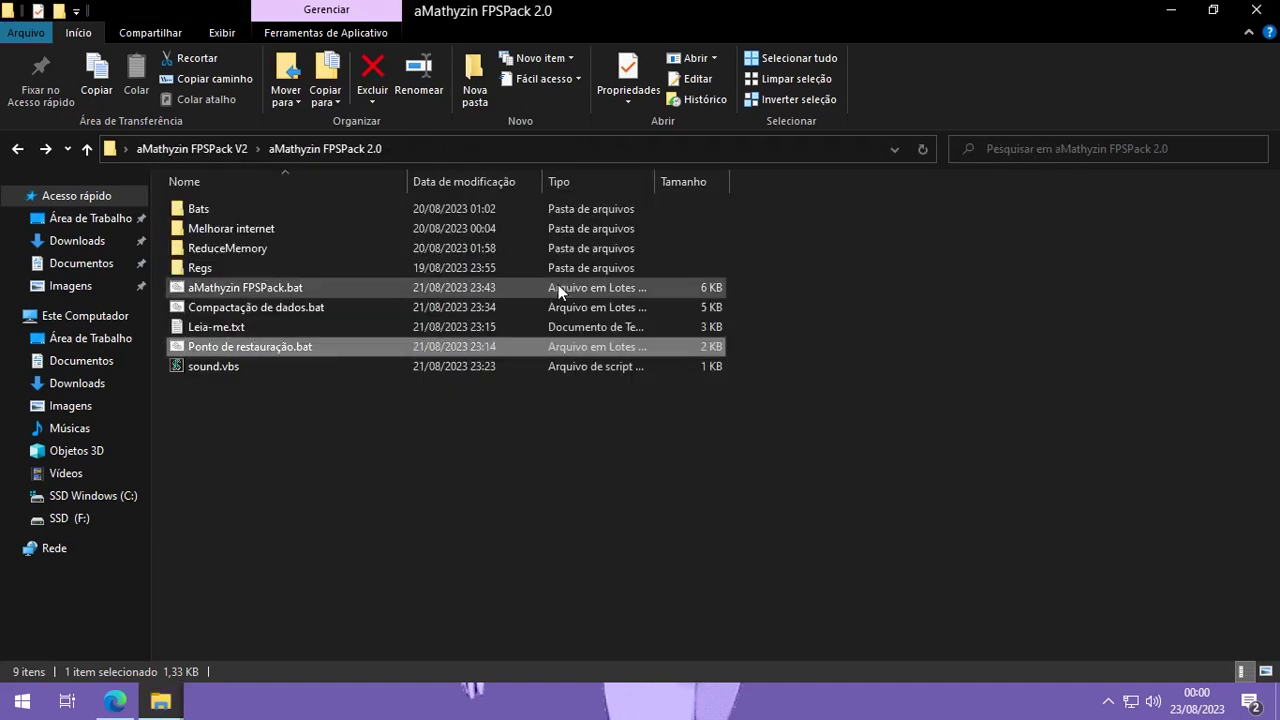
Step: Search Windows for "ponto de restauração", open System Restore to check the recommended restore point, and cancel without restoring
key("super")
type("po")
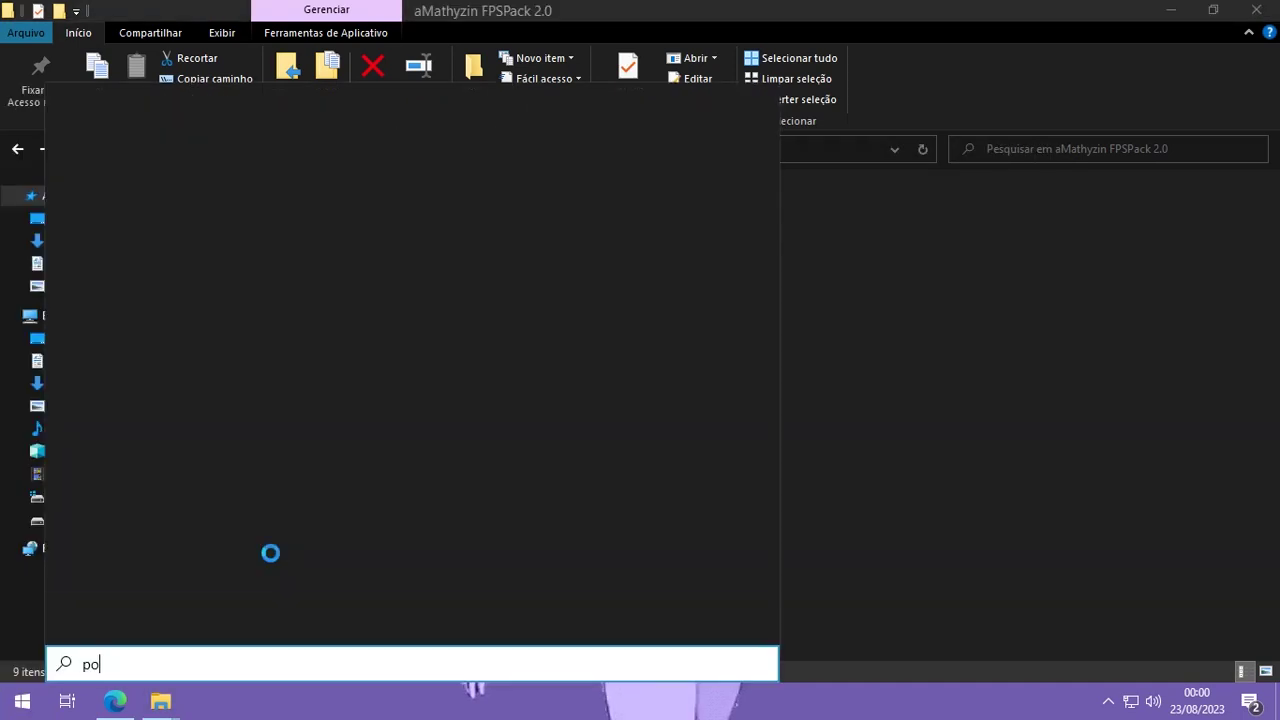
type("nto de")
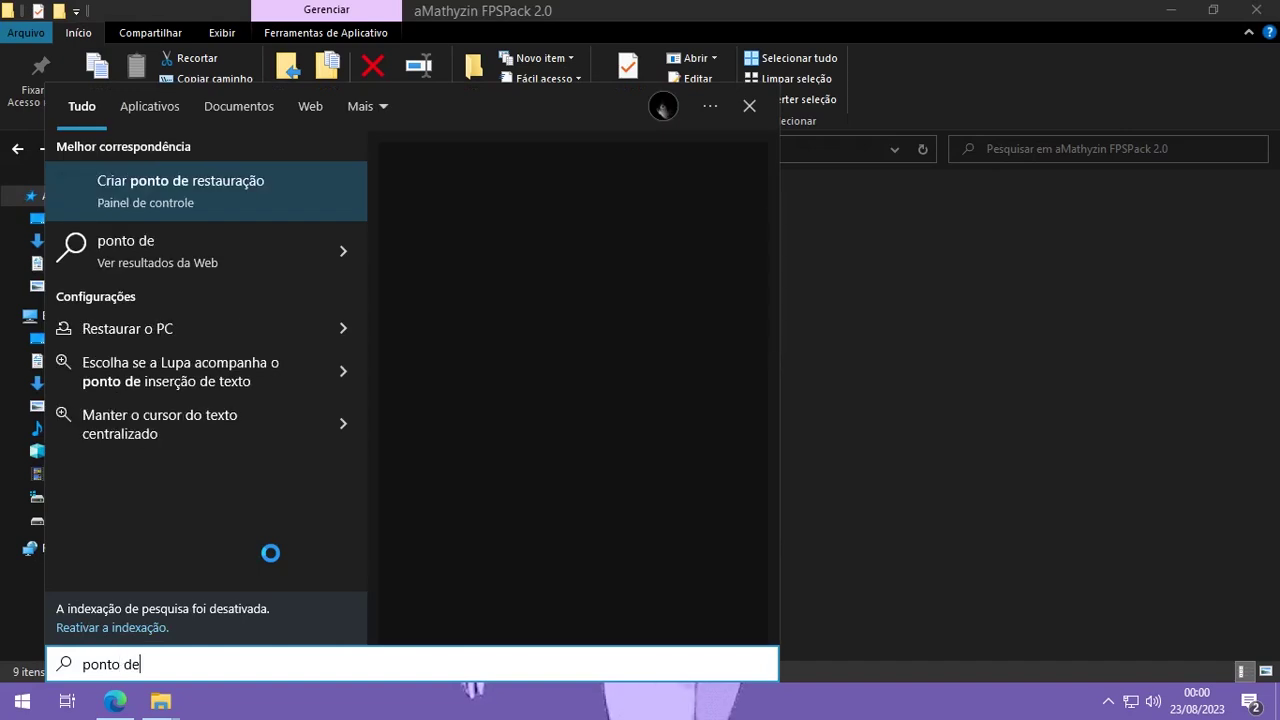
type(" restau")
key("BackSpace")
type("tauraç")
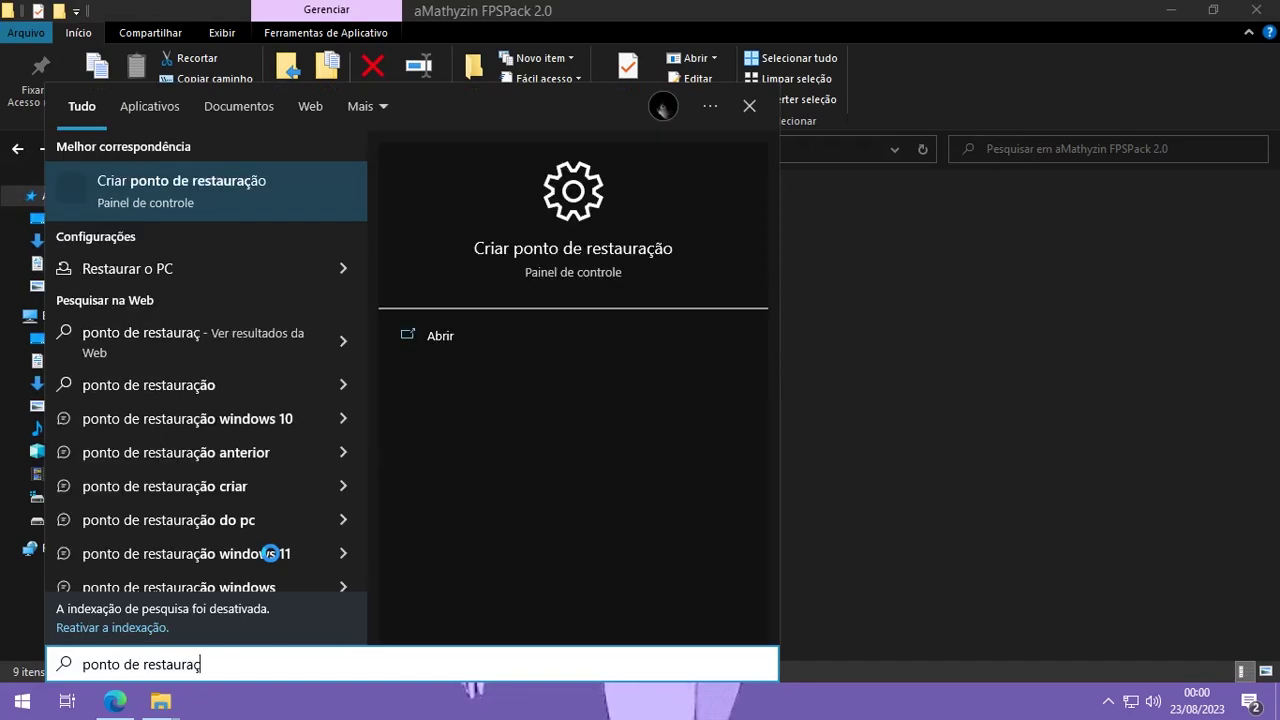
type("ão")
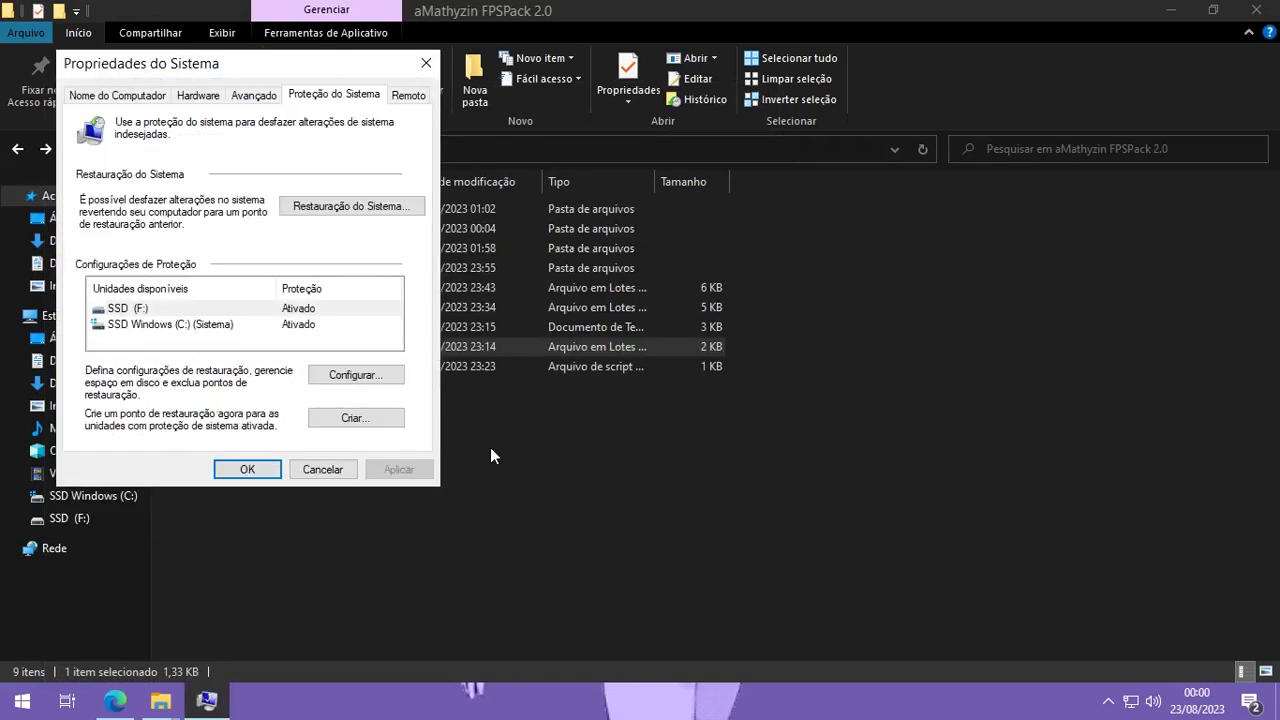
left_click(362, 210)
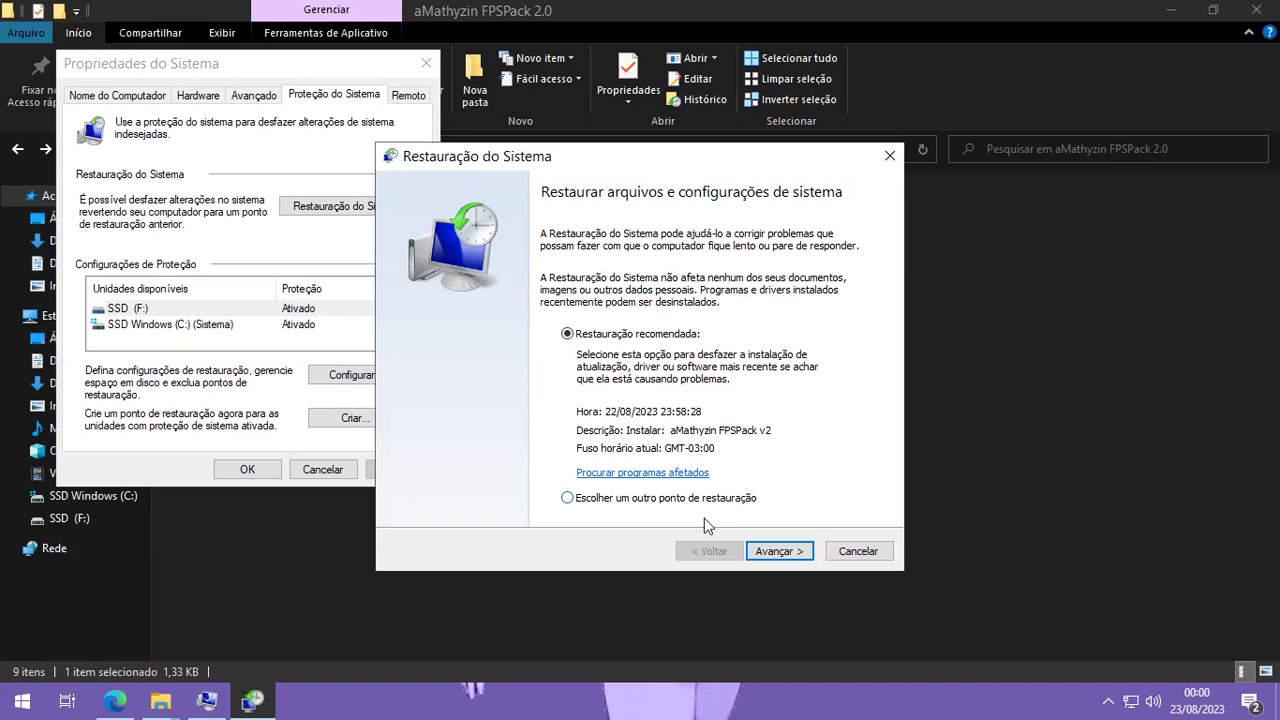
left_click(860, 551)
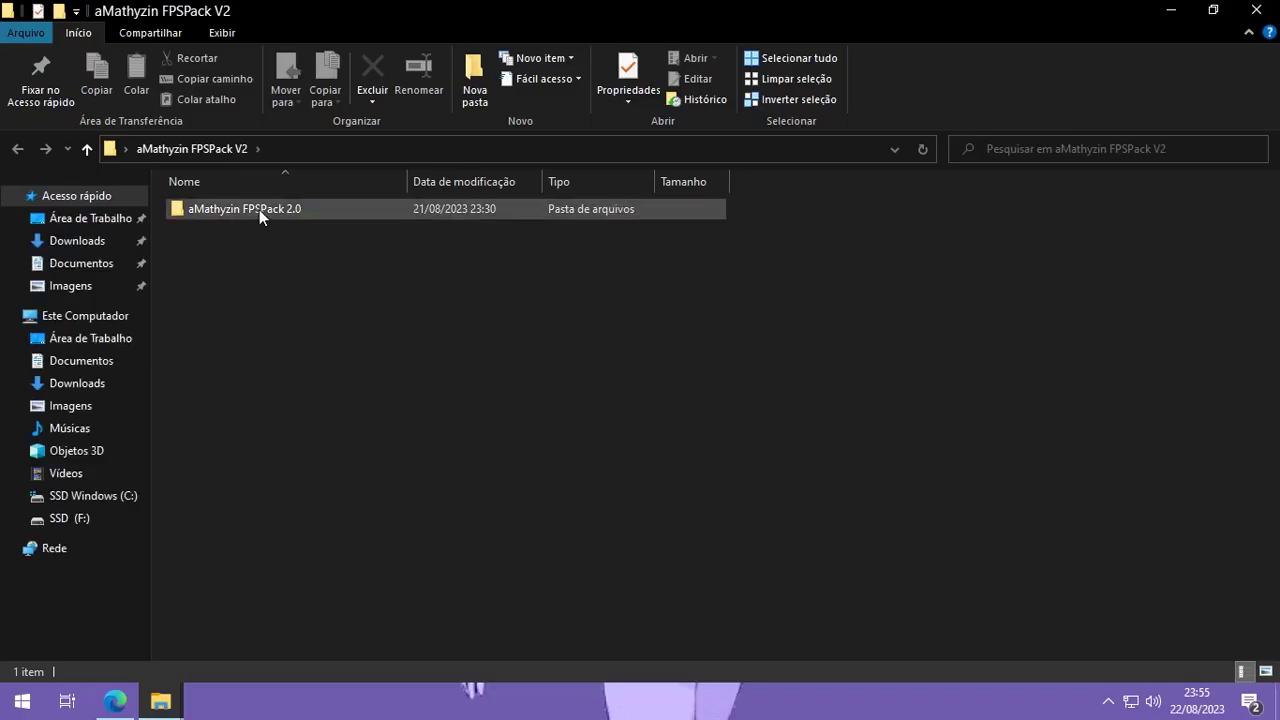
Step: Open the Bats folder inside aMathyzin FPSPack 2.0
double_click(259, 209)
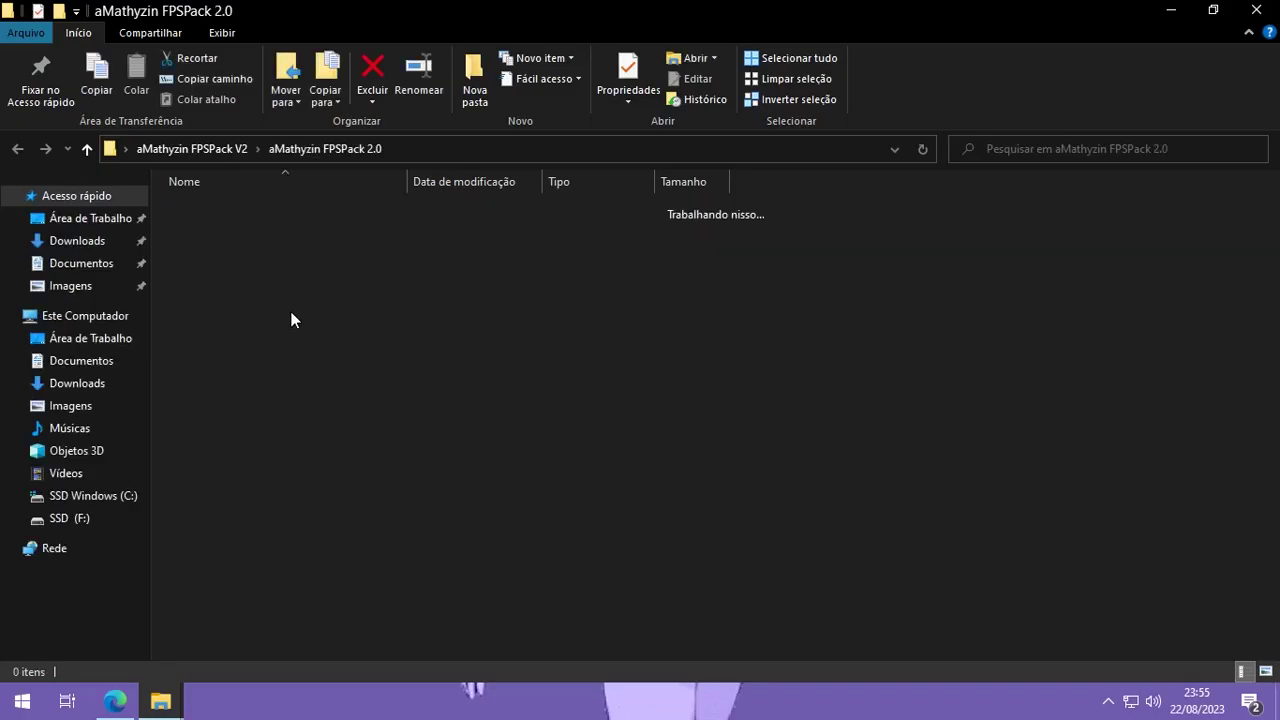
key("ctrl+a")
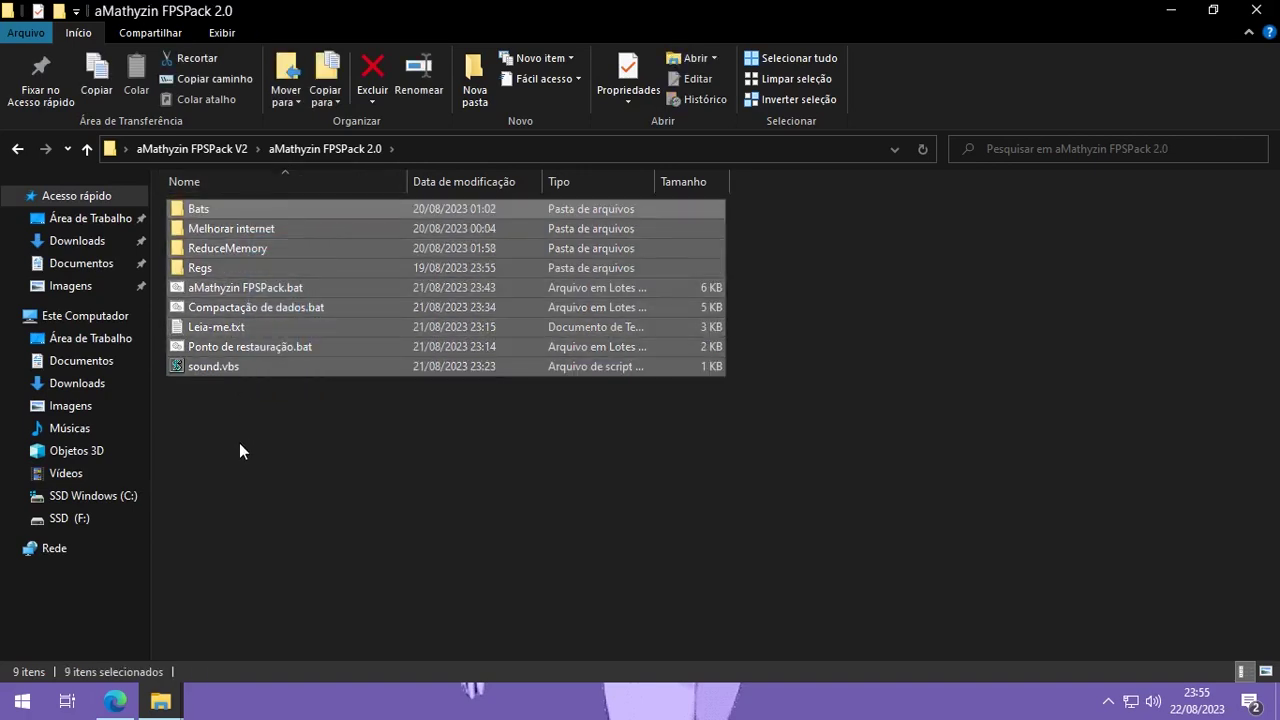
left_click(239, 443)
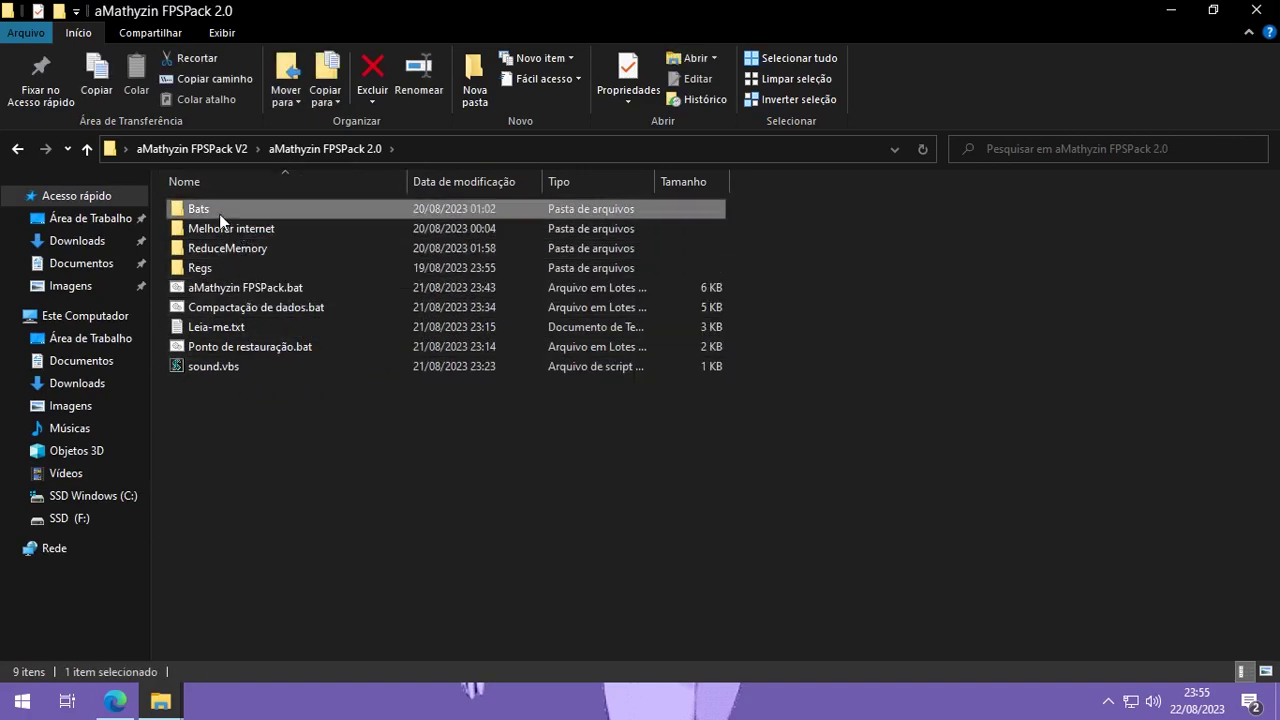
double_click(196, 210)
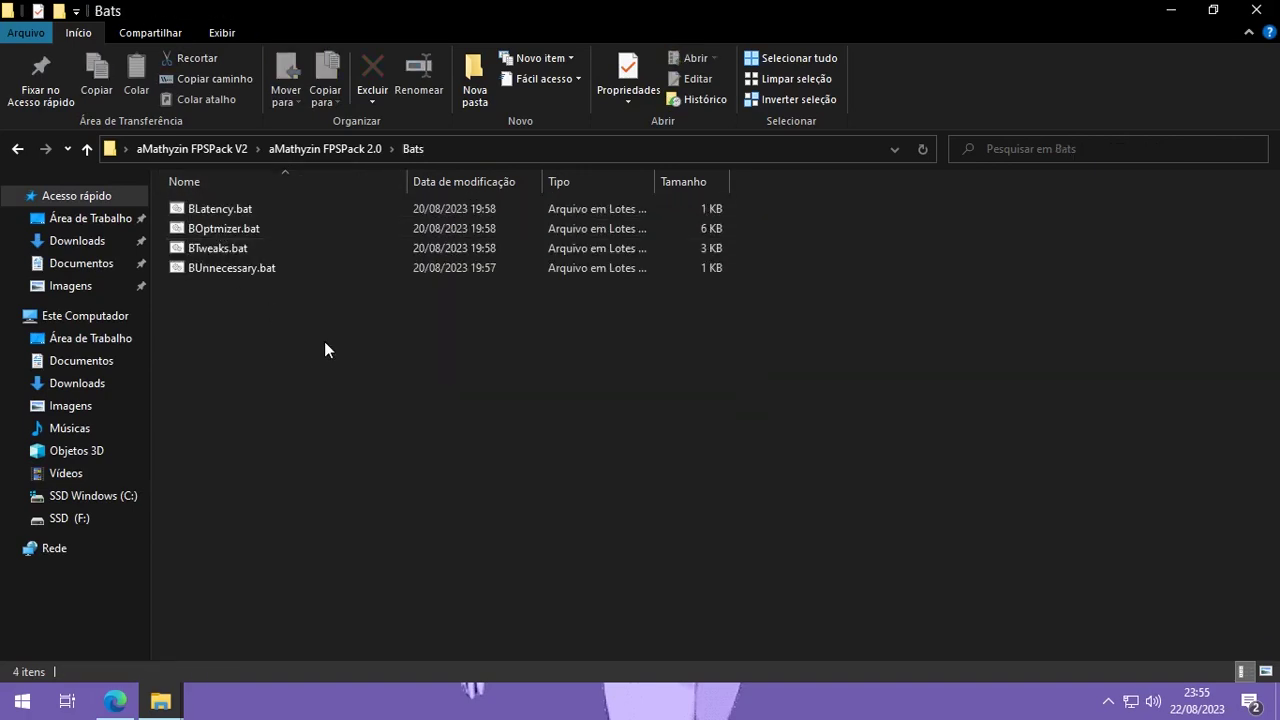
Step: Run BLatency.bat as administrator and continue through its pauses until the script closes
left_click(235, 210)
right_click(271, 206)
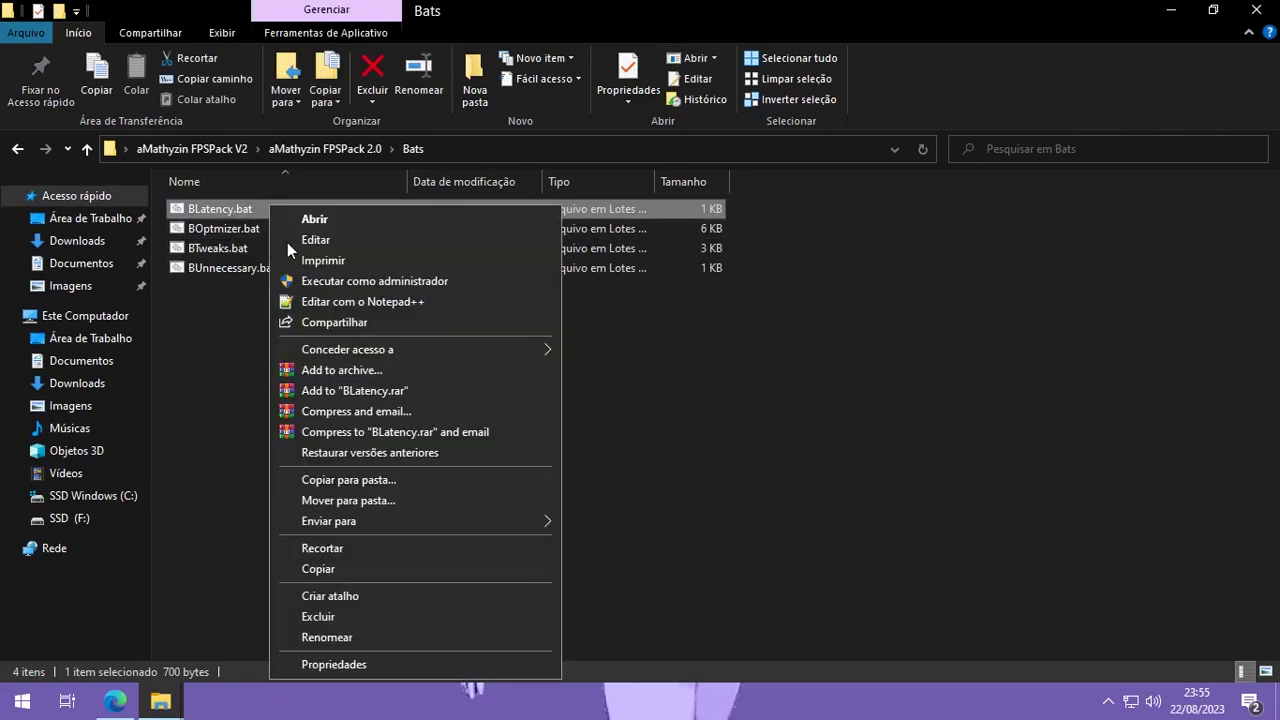
left_click(323, 283)
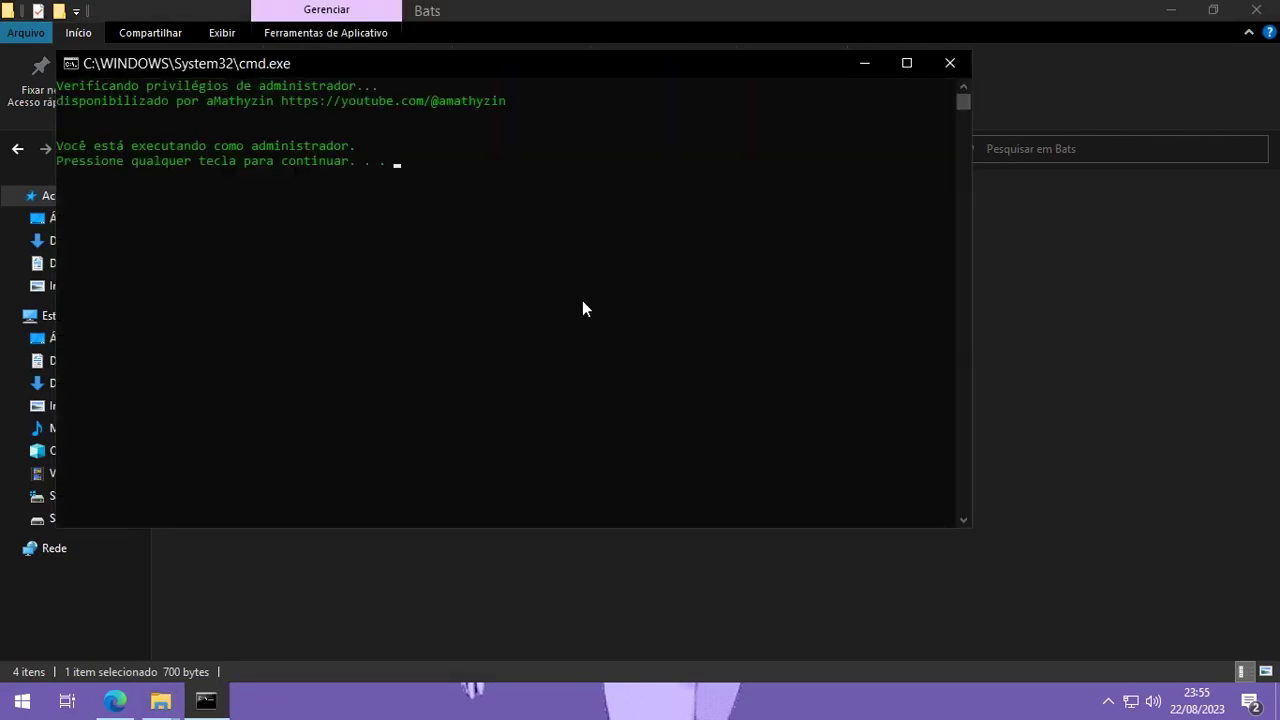
key("space")
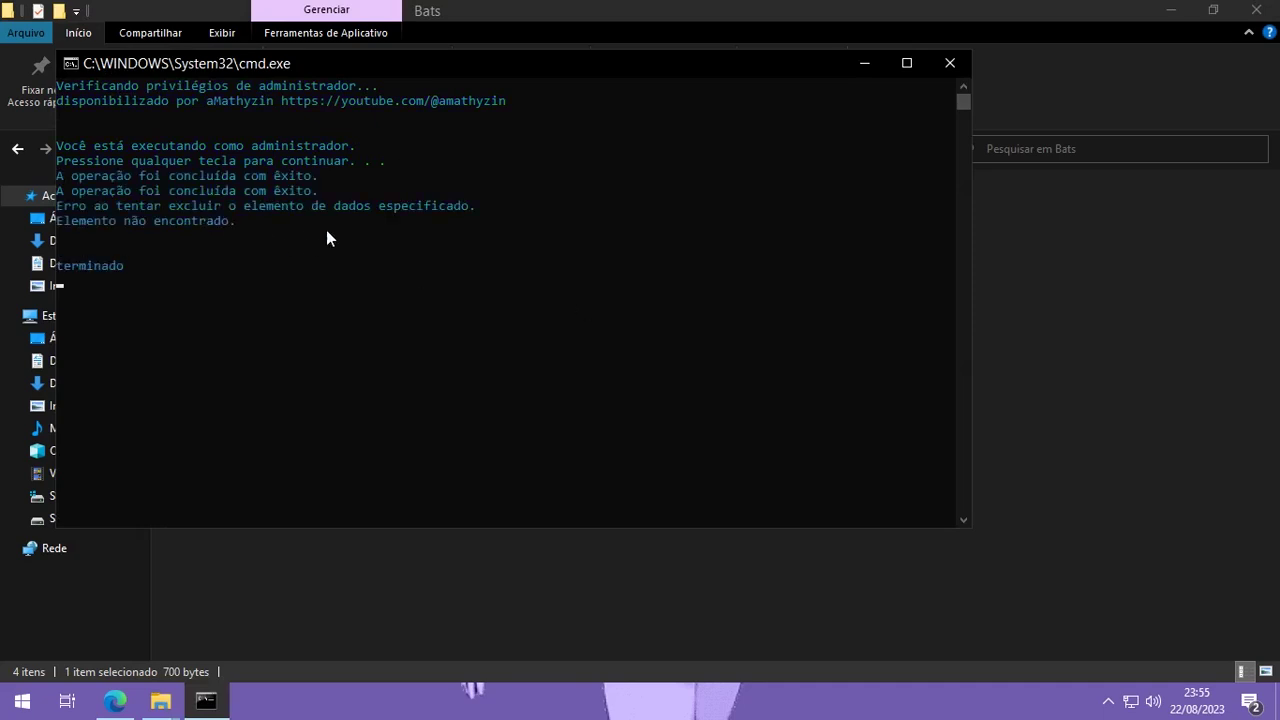
key("space")
Step: Run BOptmizer.bat as administrator and continue past its pause
left_click(220, 228)
right_click(231, 228)
left_click(321, 284)
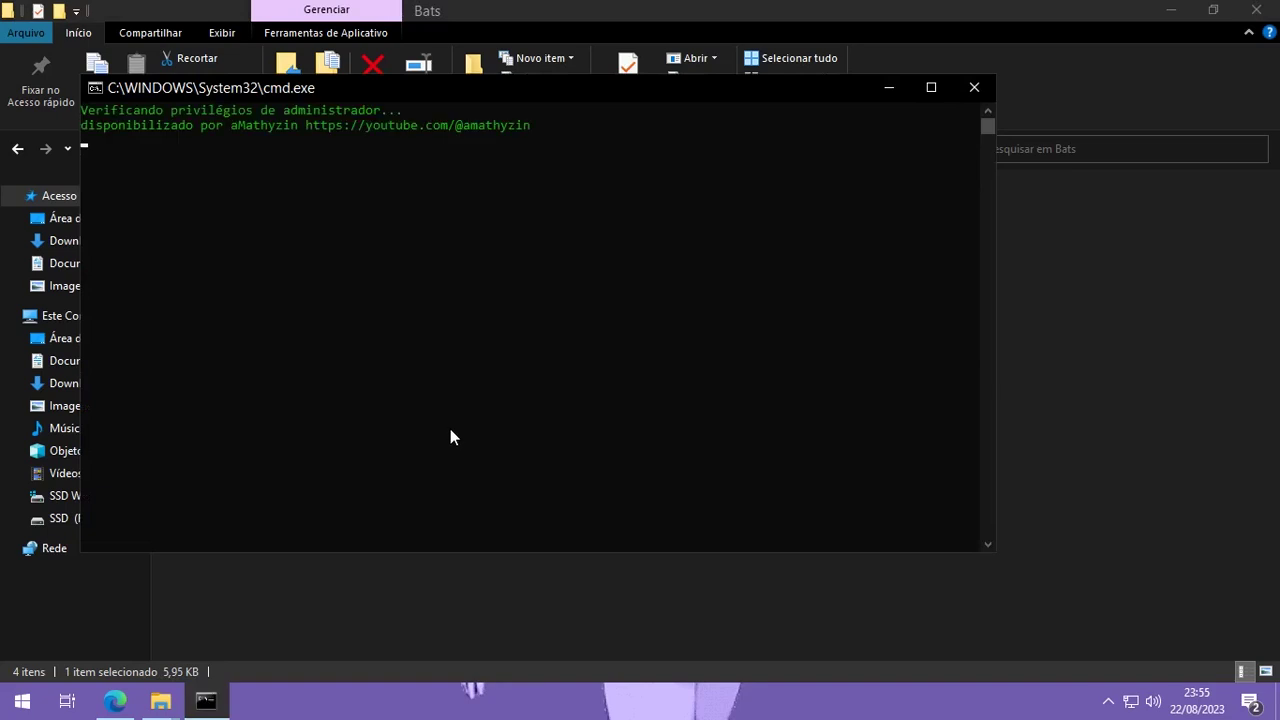
key("space")
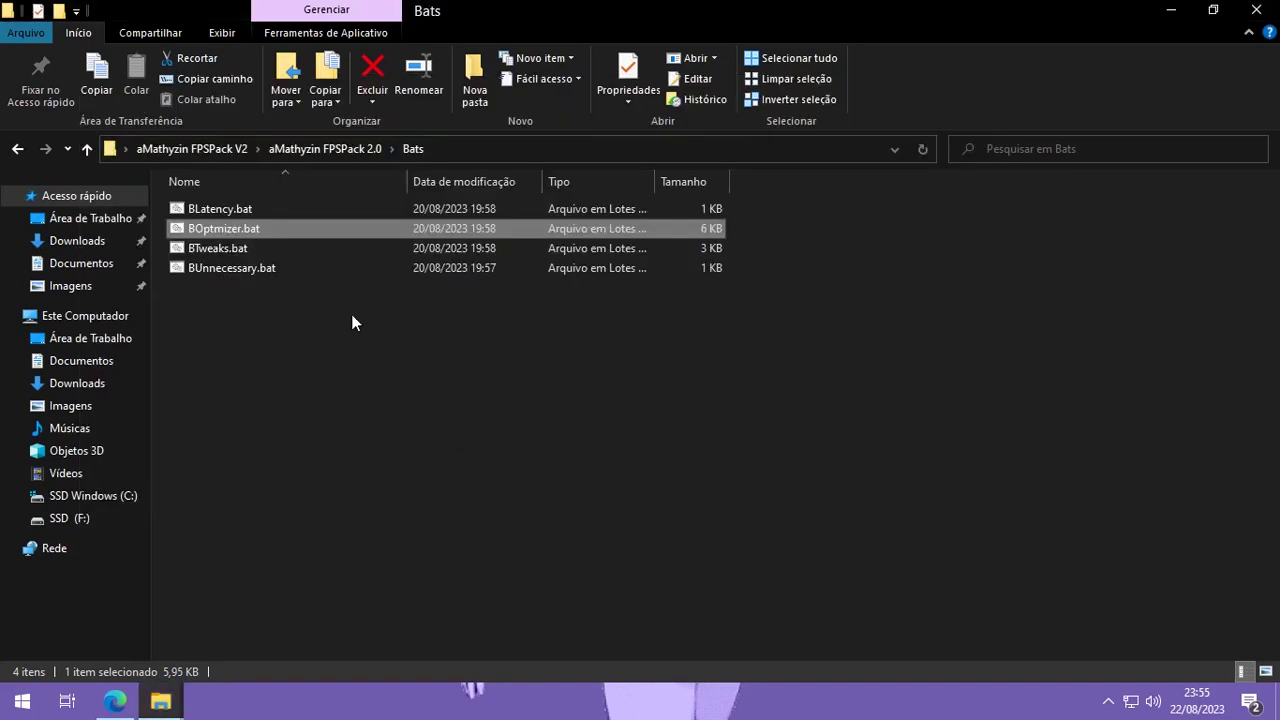
Step: Run BTweaks.bat as administrator and continue past its pause
right_click(293, 255)
left_click(240, 263)
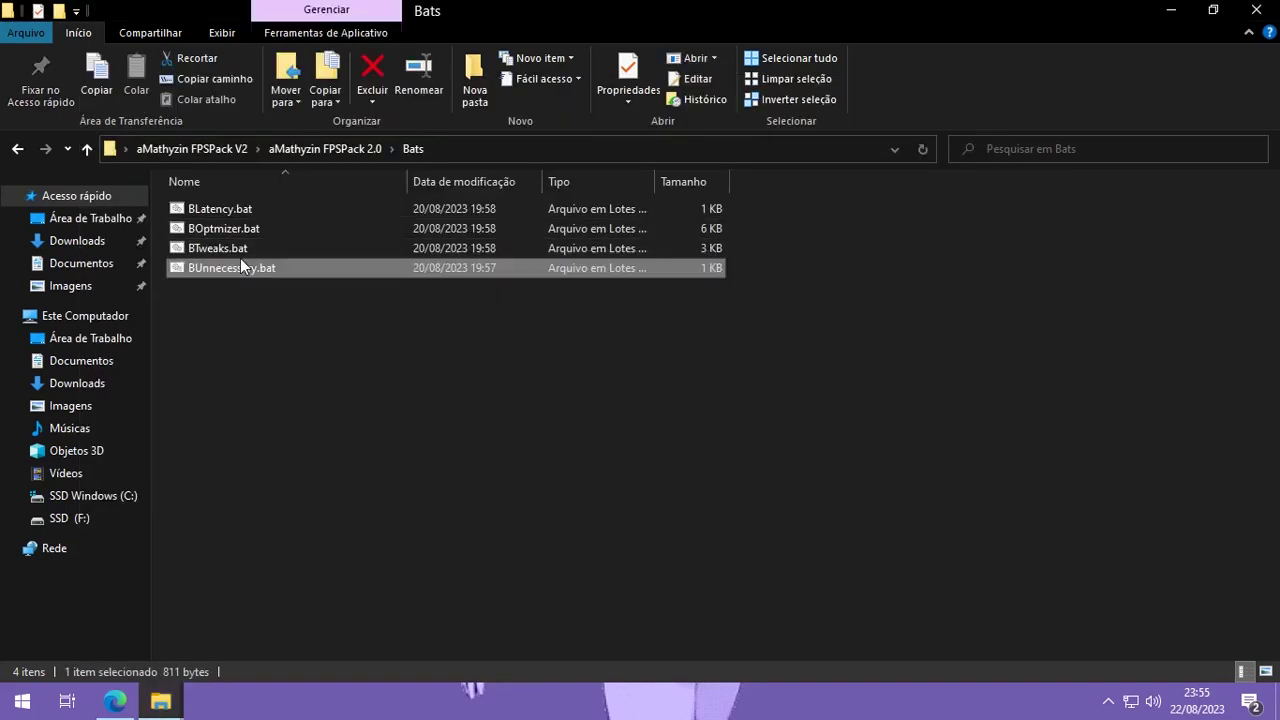
left_click(239, 248)
right_click(239, 248)
left_click(295, 283)
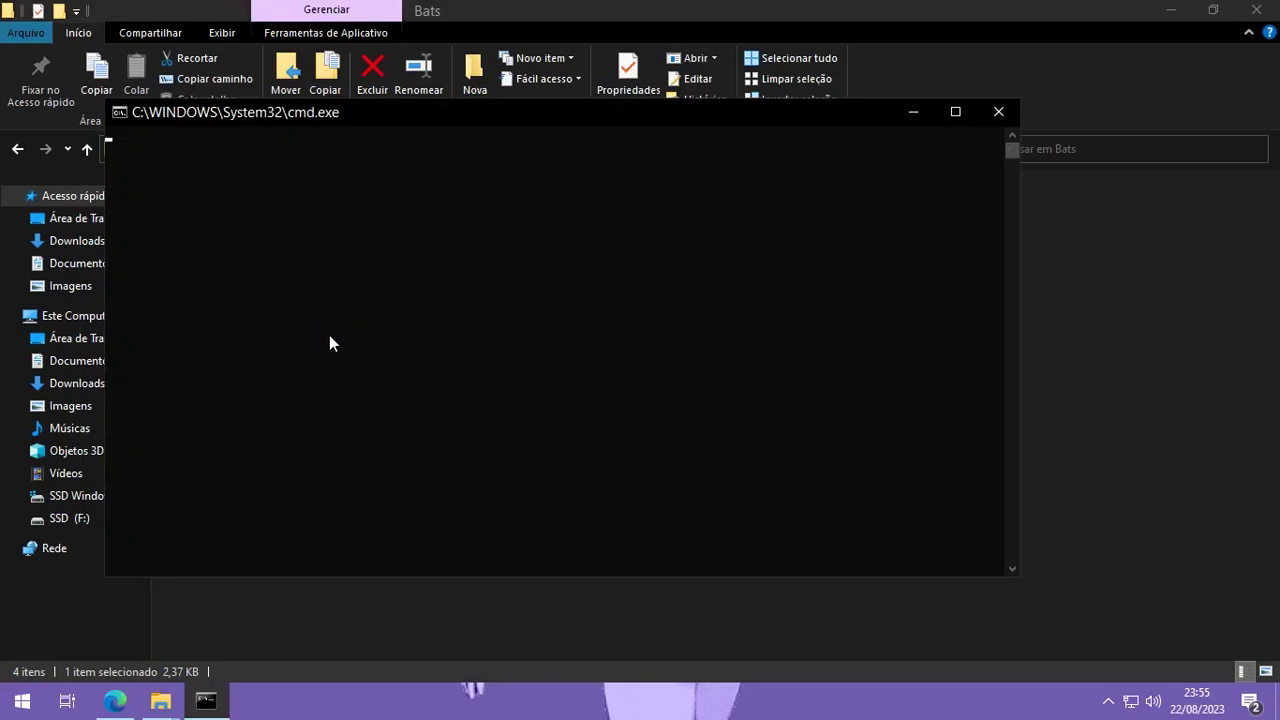
key("space")
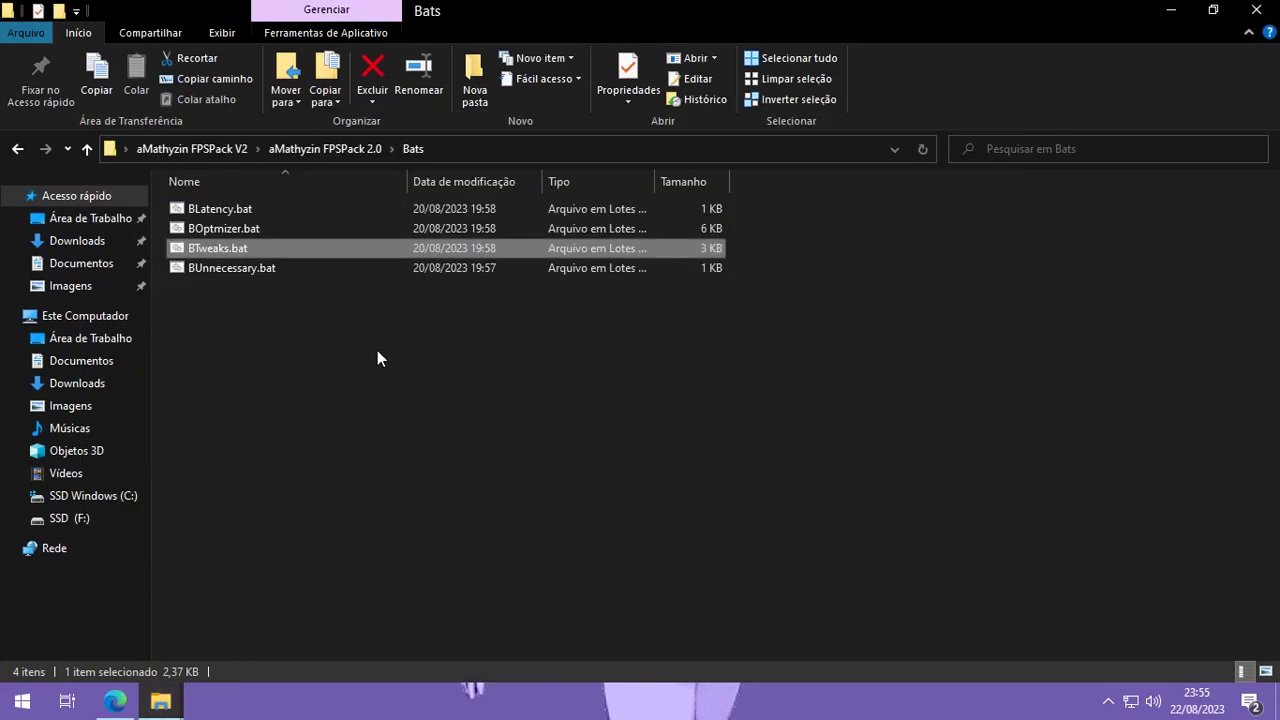
Step: Run BUnnecessary.bat as administrator and continue past its pause
right_click(265, 268)
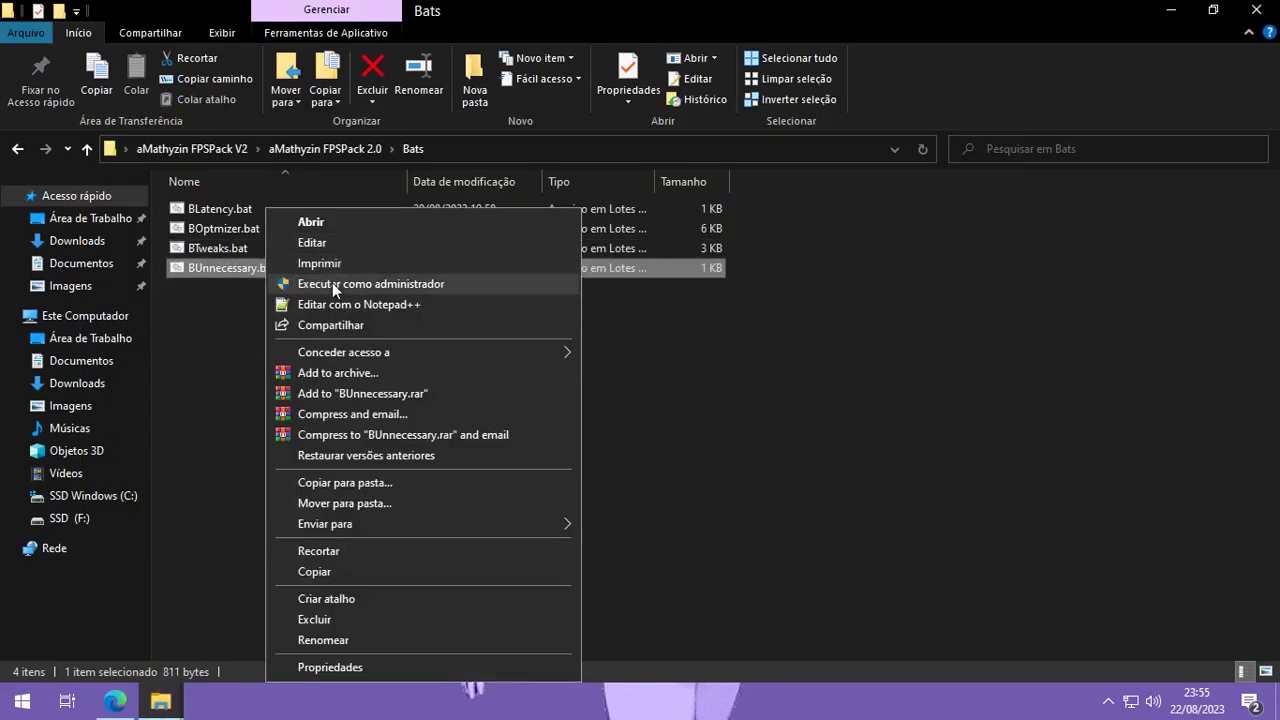
left_click(332, 283)
key("space")
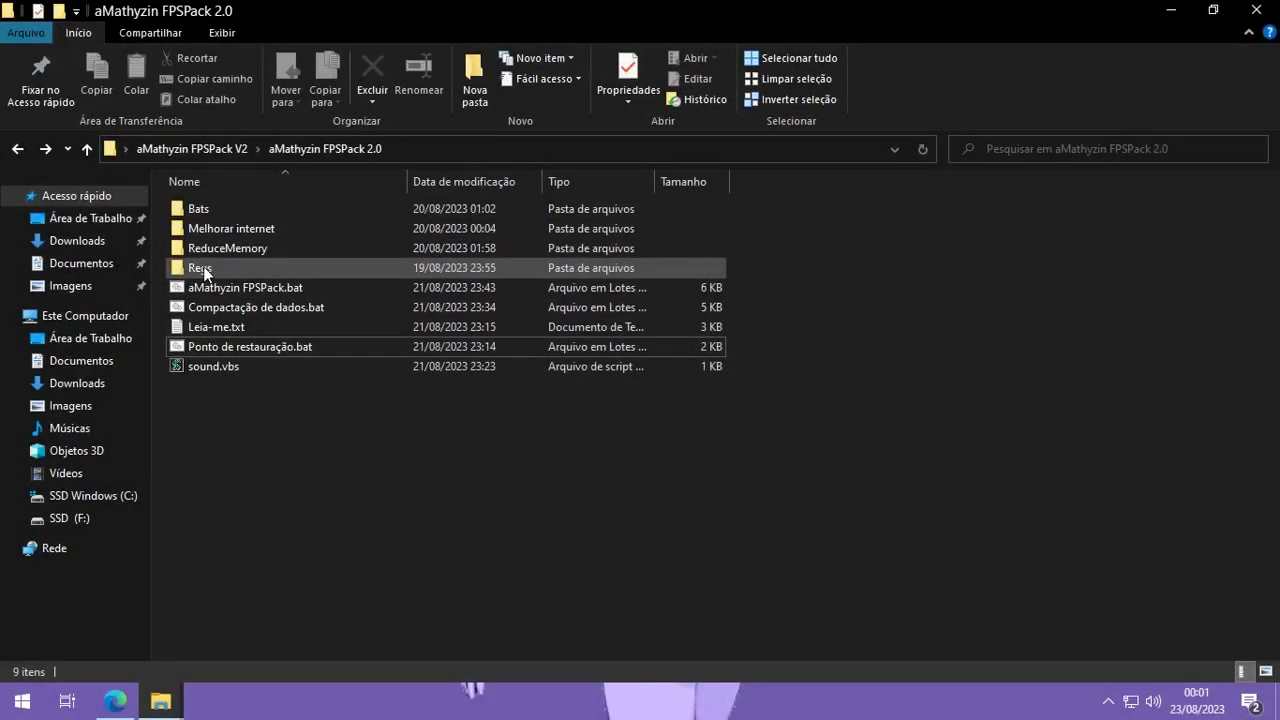
Step: Open the OTIMIZAÇÃO GERAL folder inside Regs
double_click(200, 268)
left_click_drag(237, 326, 640, 258)
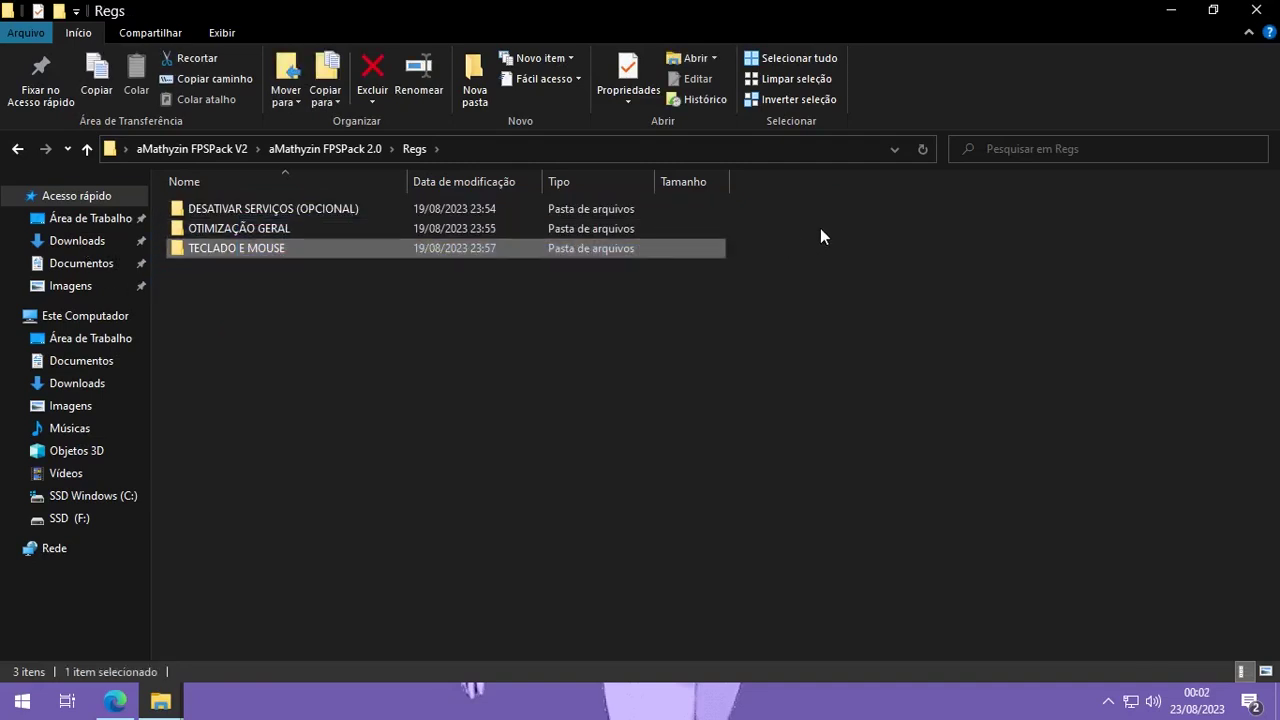
double_click(620, 228)
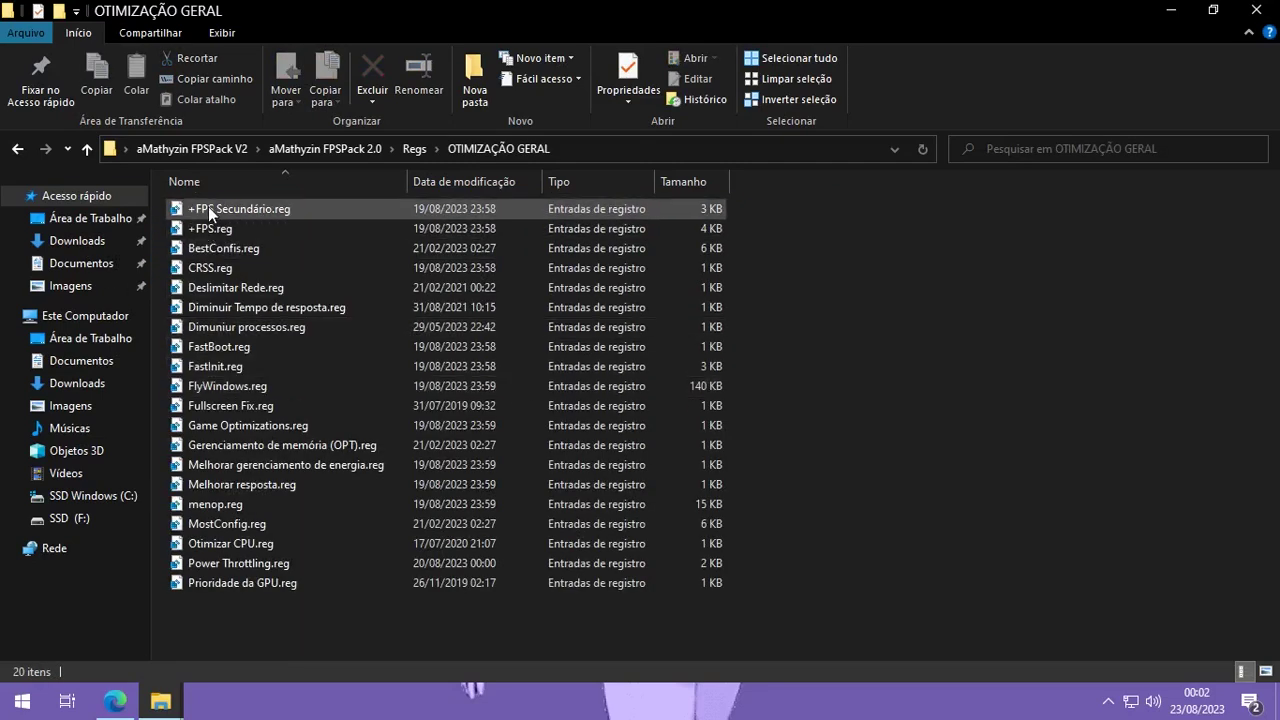
Step: Merge +FPS Secundário.reg and +FPS.reg into the registry, accepting each confirmation
double_click(251, 208)
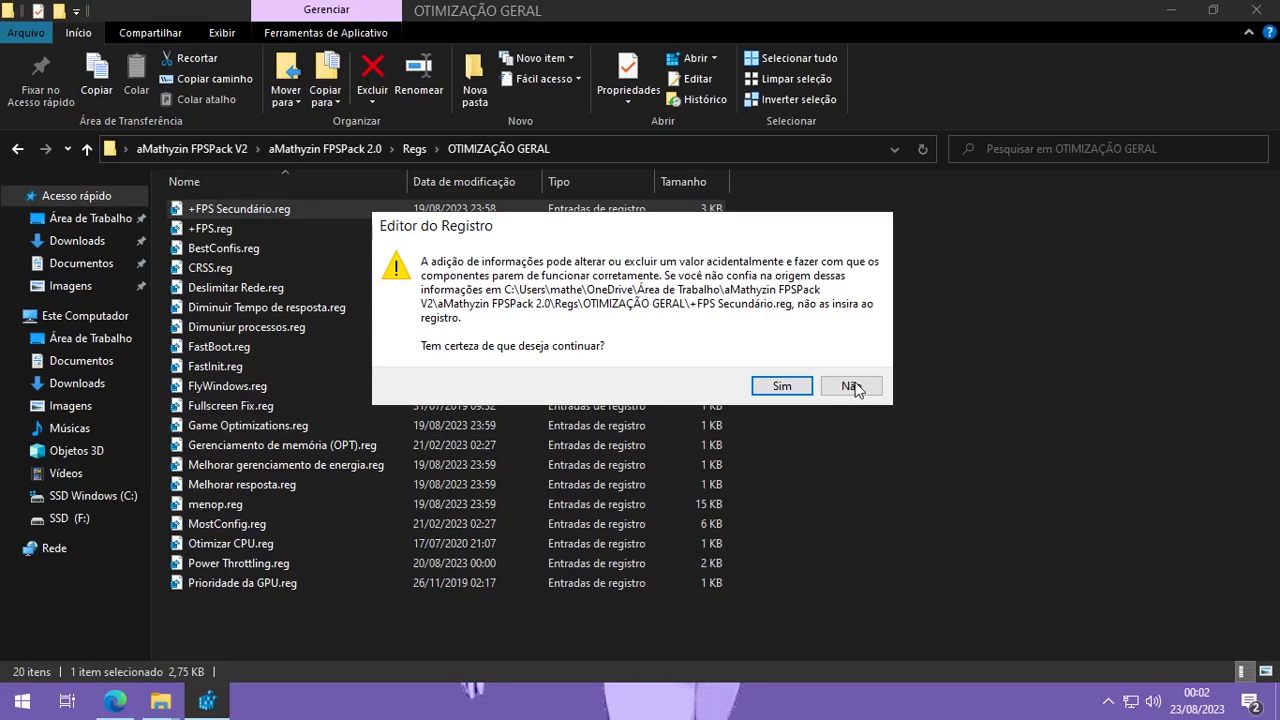
left_click_drag(519, 227, 460, 234)
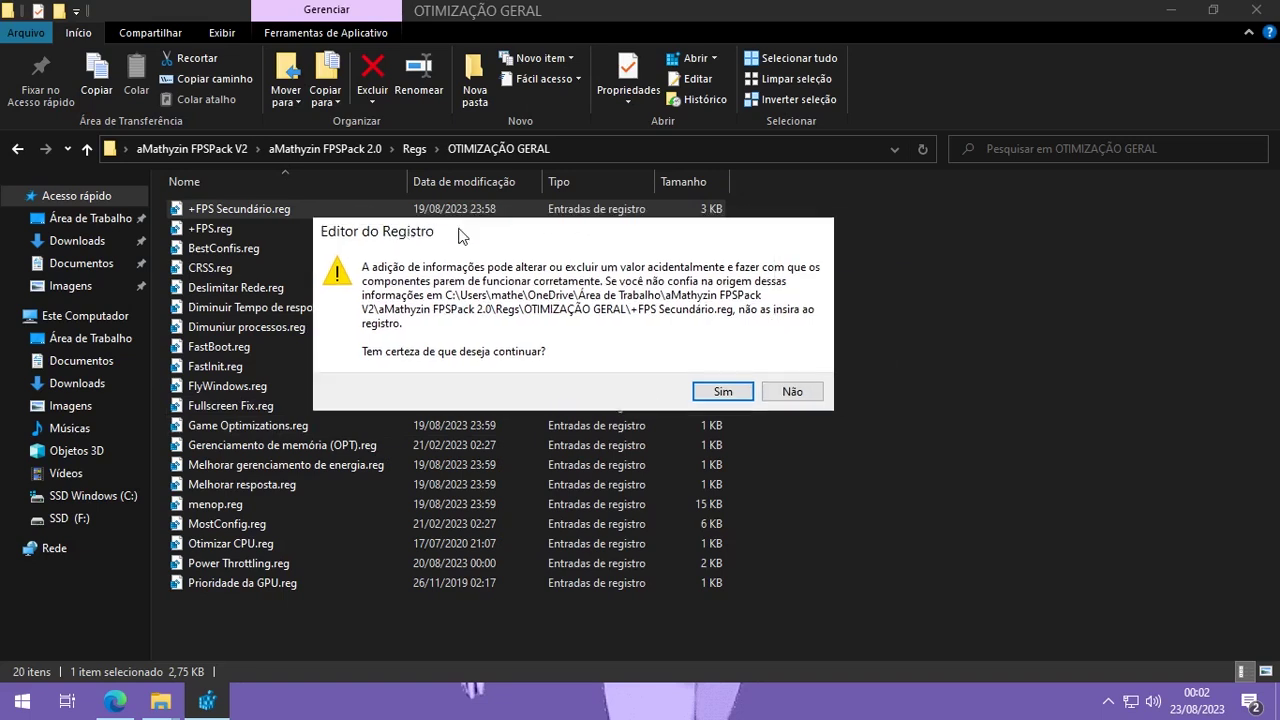
left_click(712, 390)
left_click(855, 357)
double_click(626, 232)
left_click(783, 389)
left_click(850, 360)
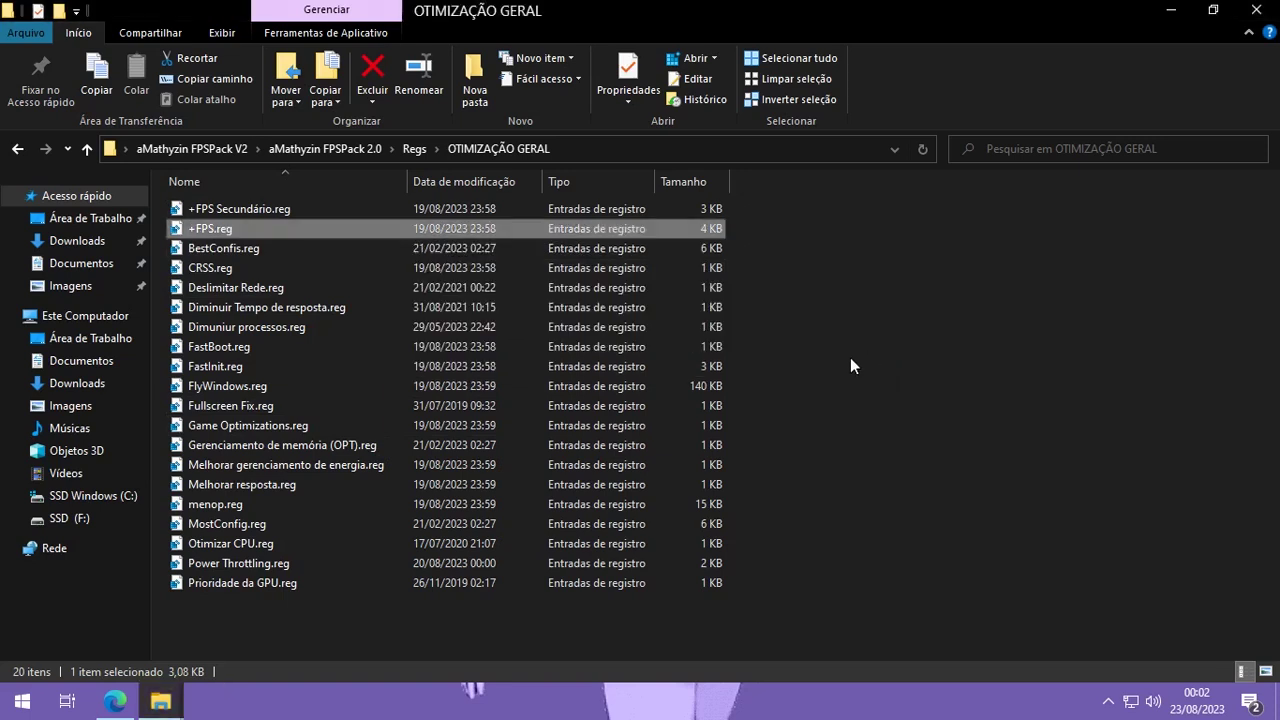
Step: Merge BestConfis.reg, CRSS.reg and Deslimitar Rede.reg into the registry, accepting each confirmation
double_click(685, 252)
left_click(783, 392)
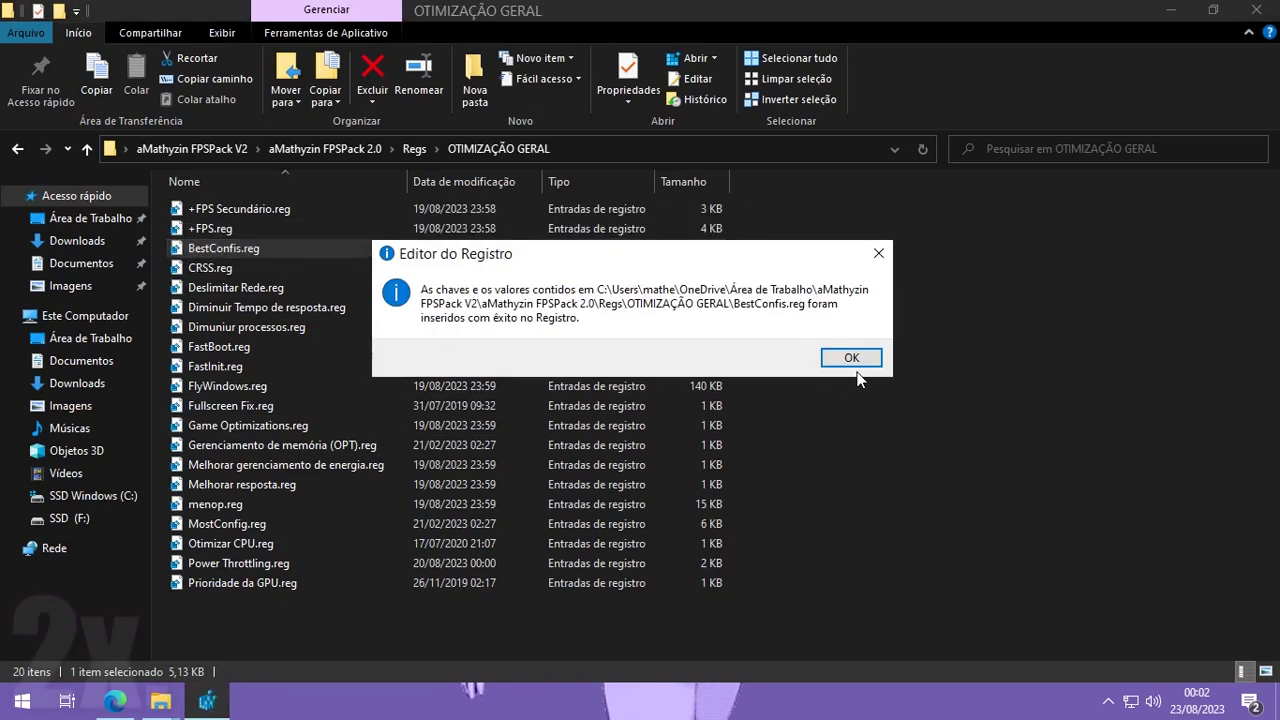
left_click(851, 357)
double_click(685, 268)
left_click(783, 390)
left_click(859, 361)
double_click(686, 287)
left_click(783, 390)
left_click(851, 357)
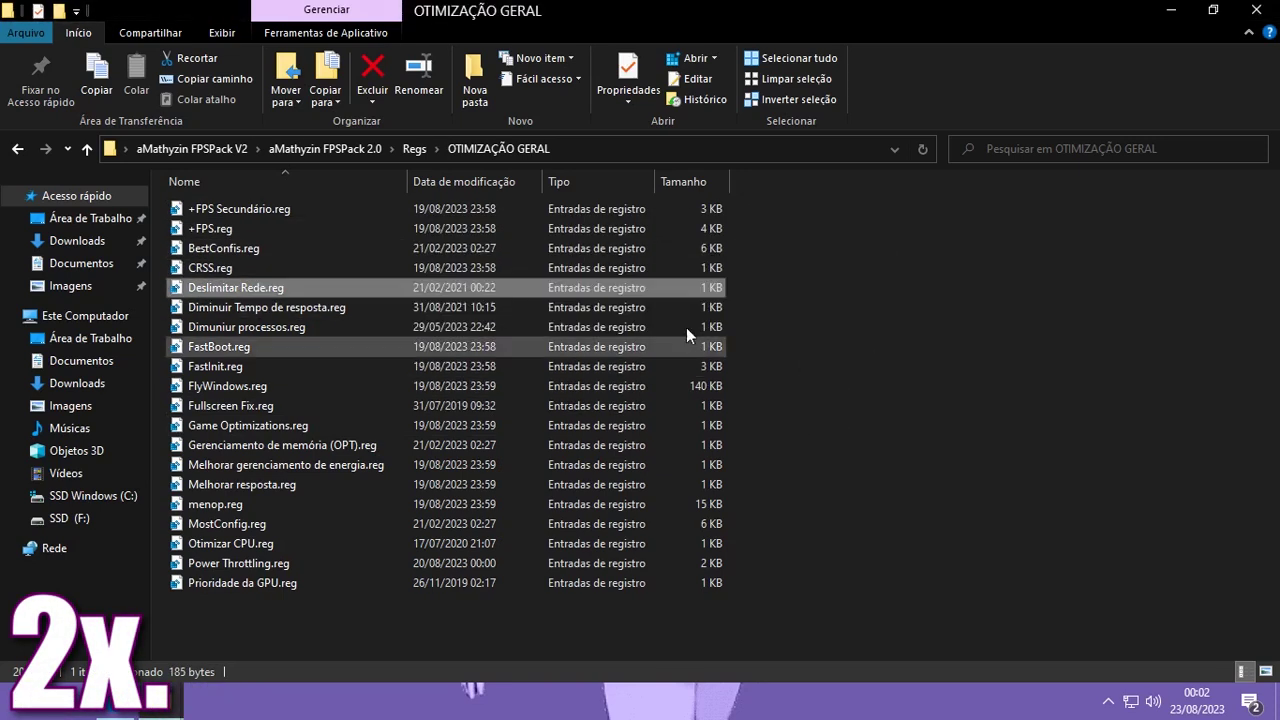
Step: Merge Diminuir Tempo de resposta.reg, Dimuniur processos.reg and FastBoot.reg into the registry
double_click(686, 307)
left_click(783, 390)
left_click(851, 357)
double_click(686, 327)
left_click(783, 390)
left_click(851, 357)
double_click(684, 346)
left_click(783, 390)
left_click(851, 357)
Step: Merge FastInit.reg, FlyWindows.reg and Fullscreen Fix.reg into the registry
double_click(686, 366)
left_click(783, 390)
left_click(851, 357)
double_click(686, 386)
left_click(783, 390)
left_click(851, 357)
double_click(686, 405)
left_click(783, 390)
left_click(851, 357)
Step: Merge Game Optimizations.reg, Gerenciamento de memória (OPT).reg and Melhorar gerenciamento de energia.reg into the registry
double_click(686, 425)
left_click(783, 390)
left_click(851, 357)
double_click(686, 445)
left_click(783, 390)
left_click(851, 357)
double_click(686, 465)
left_click(783, 390)
left_click(851, 357)
Step: Merge Melhorar resposta.reg, menop.reg and MostConfig.reg into the registry
double_click(686, 485)
left_click(783, 390)
left_click(851, 357)
double_click(686, 504)
left_click(783, 390)
left_click(851, 357)
double_click(716, 524)
left_click(783, 390)
left_click(851, 357)
Step: Merge Otimizar CPU.reg, Power Throttling.reg and Prioridade da GPU.reg into the registry
double_click(695, 545)
left_click(783, 390)
left_click(851, 357)
double_click(700, 563)
left_click(783, 390)
left_click(851, 357)
double_click(684, 582)
left_click(783, 390)
left_click(783, 390)
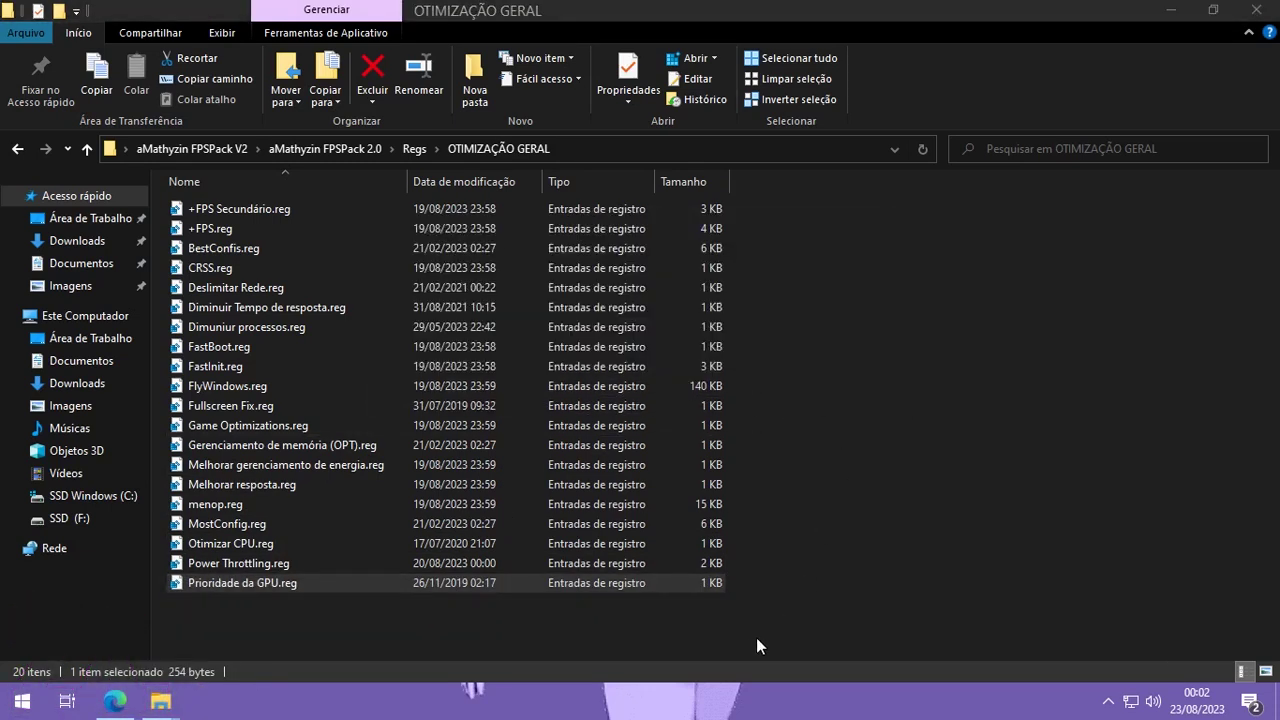
Step: Return to the Regs folder and open its TECLADO E MOUSE subfolder
left_click_drag(713, 656, 103, 207)
left_click(15, 149)
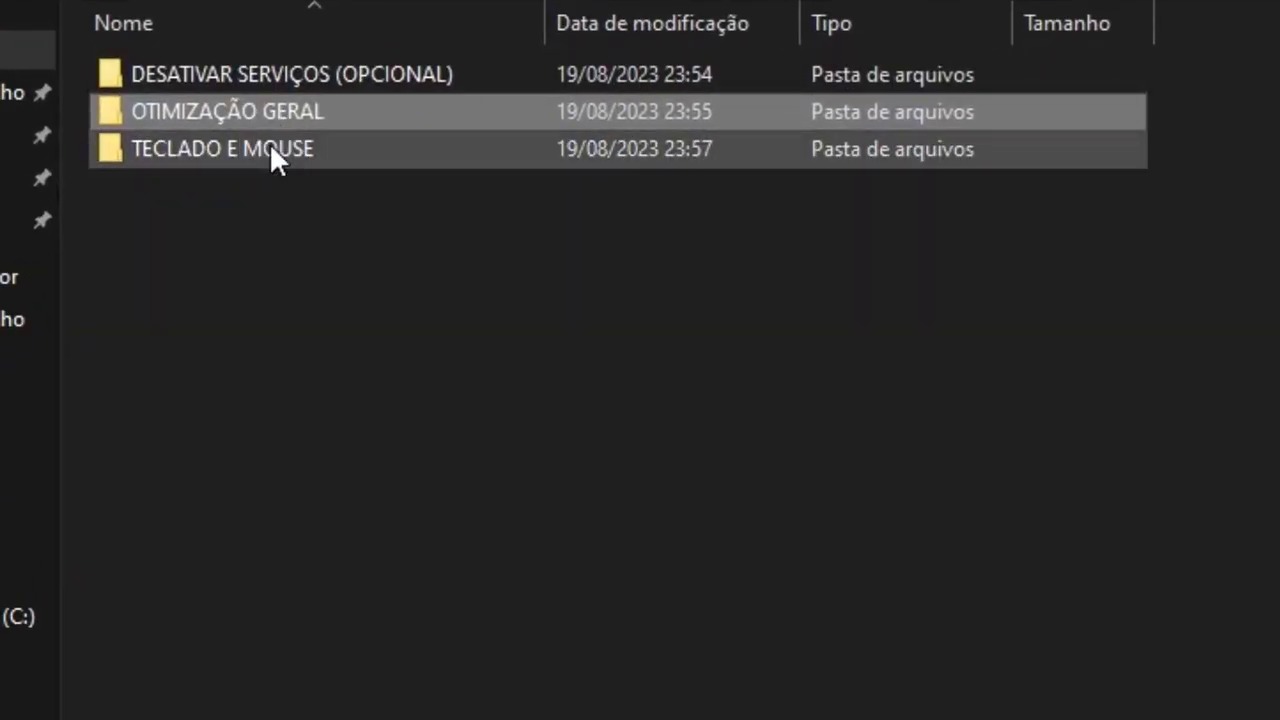
double_click(270, 149)
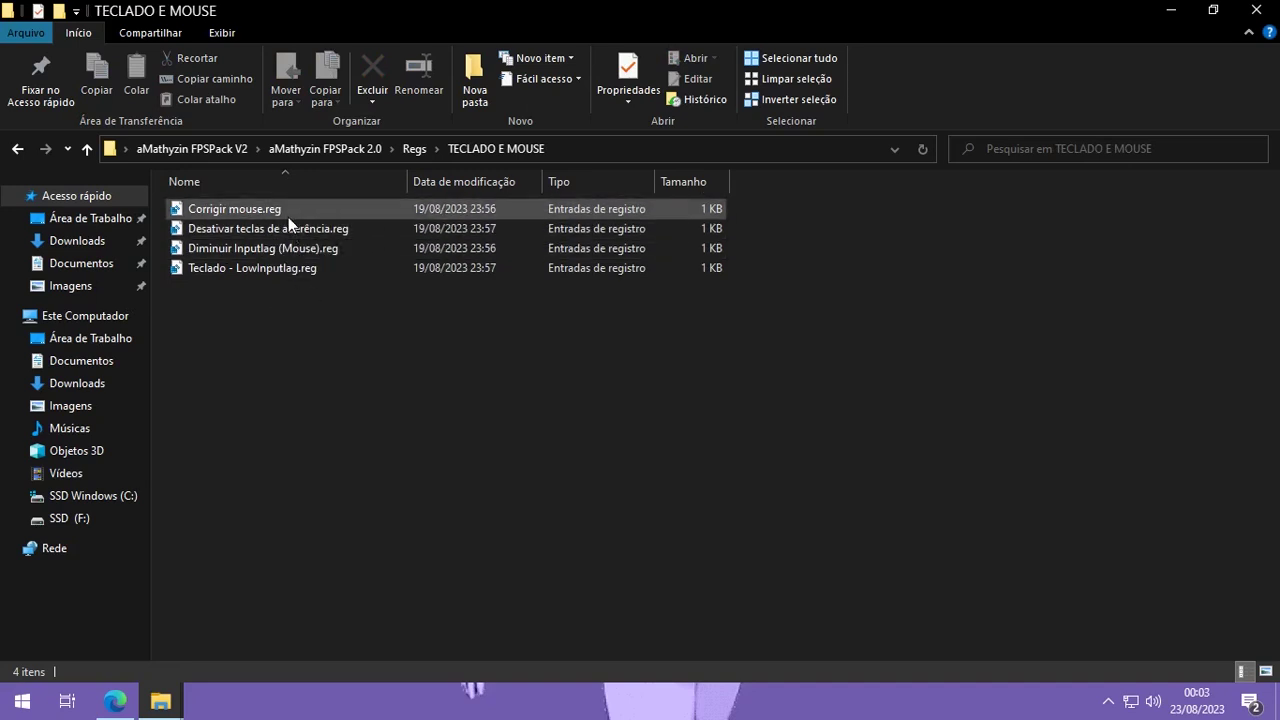
Step: Merge Corrigir mouse.reg into the registry, accepting the confirmation
double_click(287, 216)
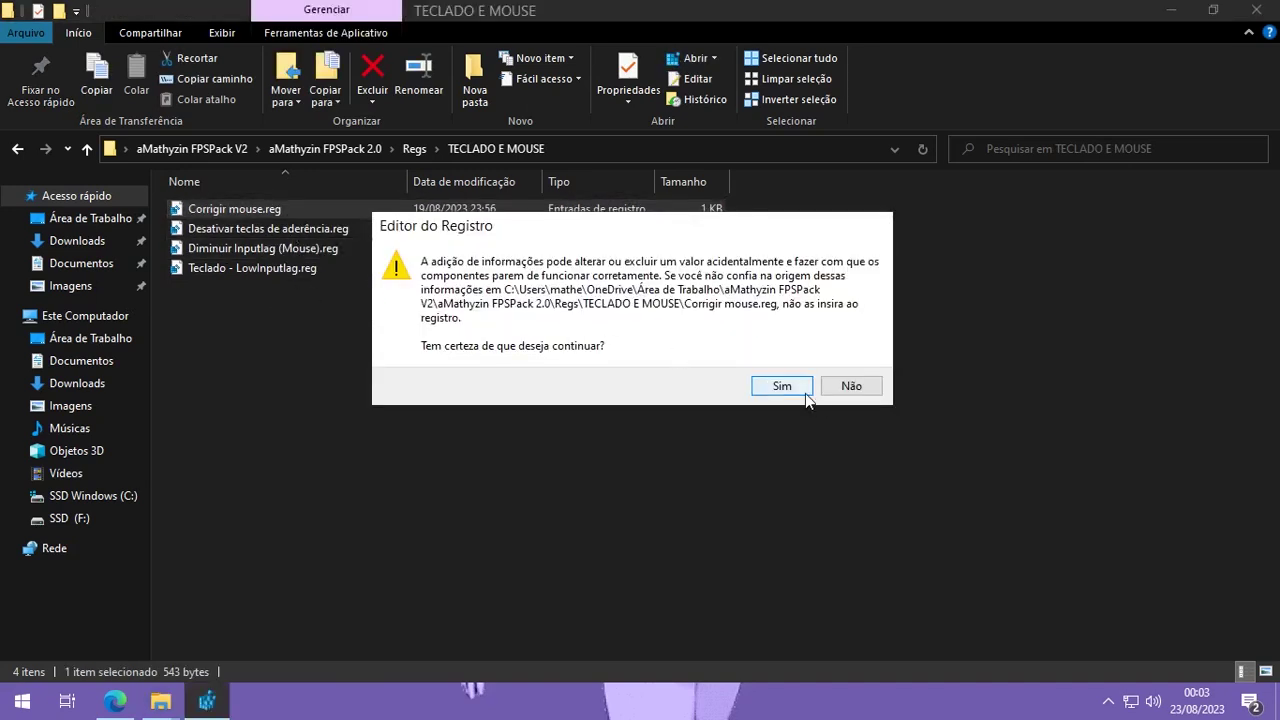
left_click(807, 396)
left_click(840, 356)
Step: Merge Desativar teclas de aderência.reg into the registry, accepting the confirmation
left_click(375, 231)
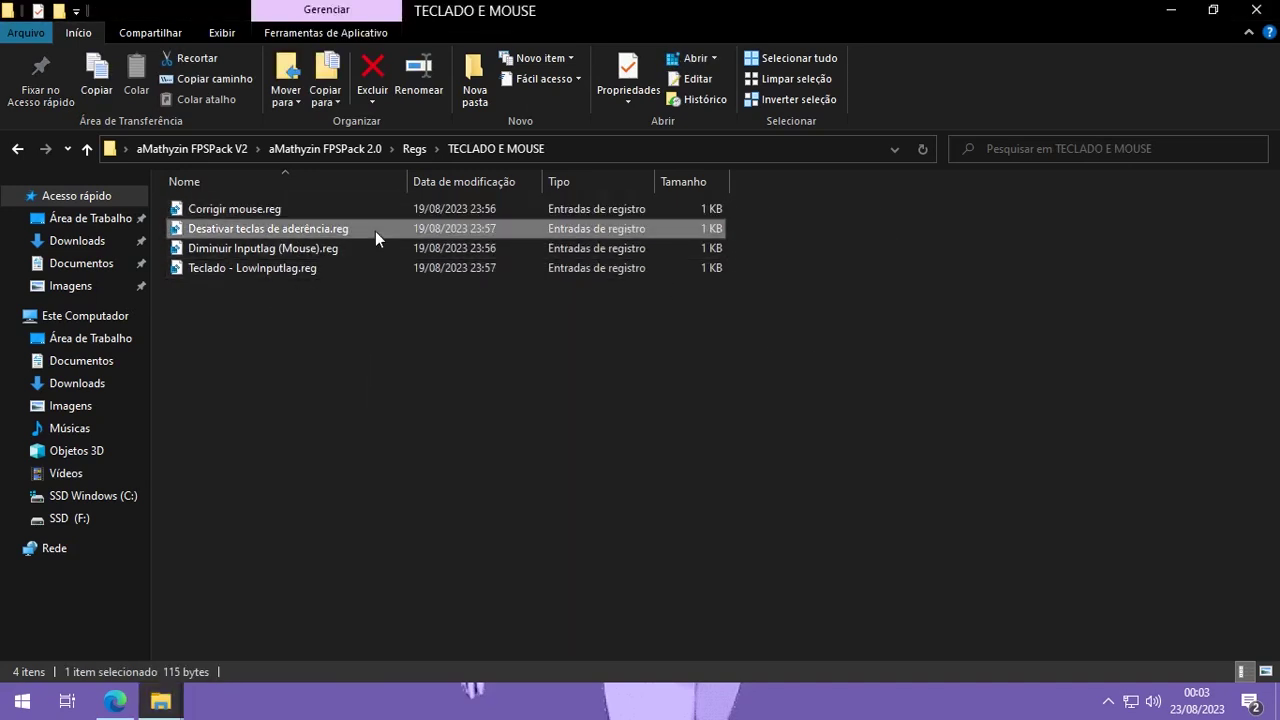
double_click(375, 231)
left_click_drag(577, 233, 619, 286)
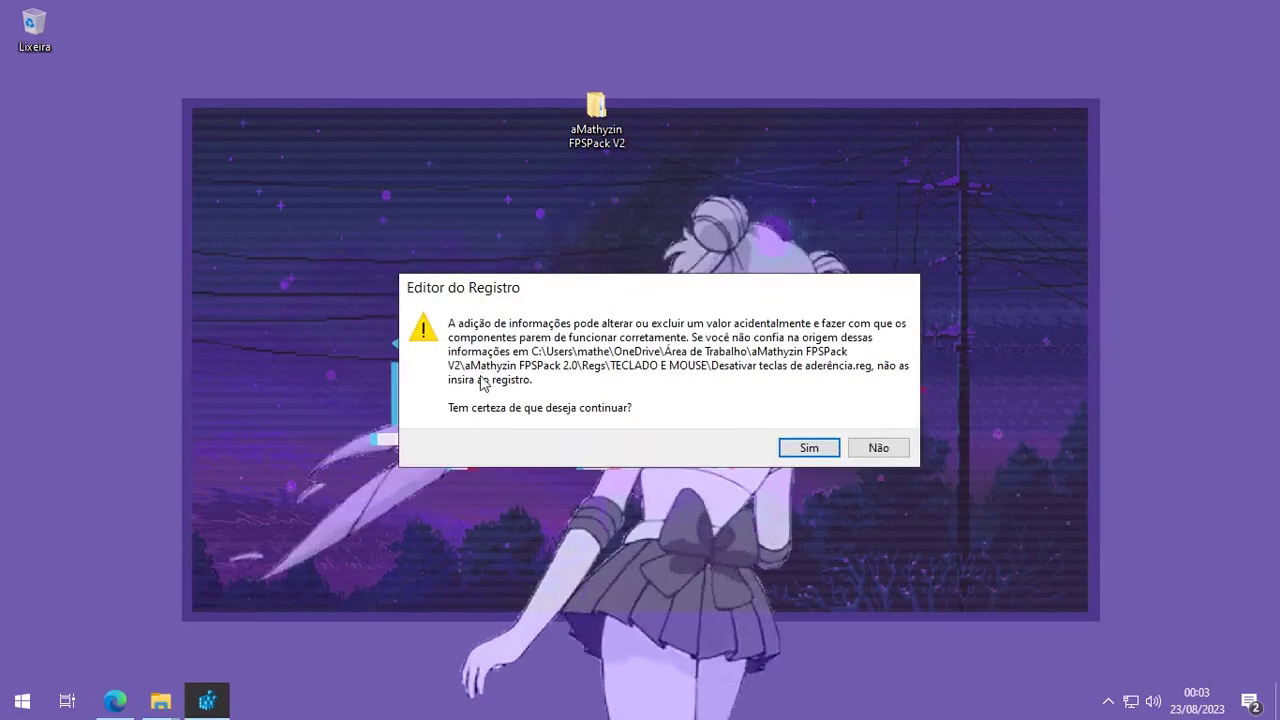
mouse_move(160, 700)
left_click(266, 645)
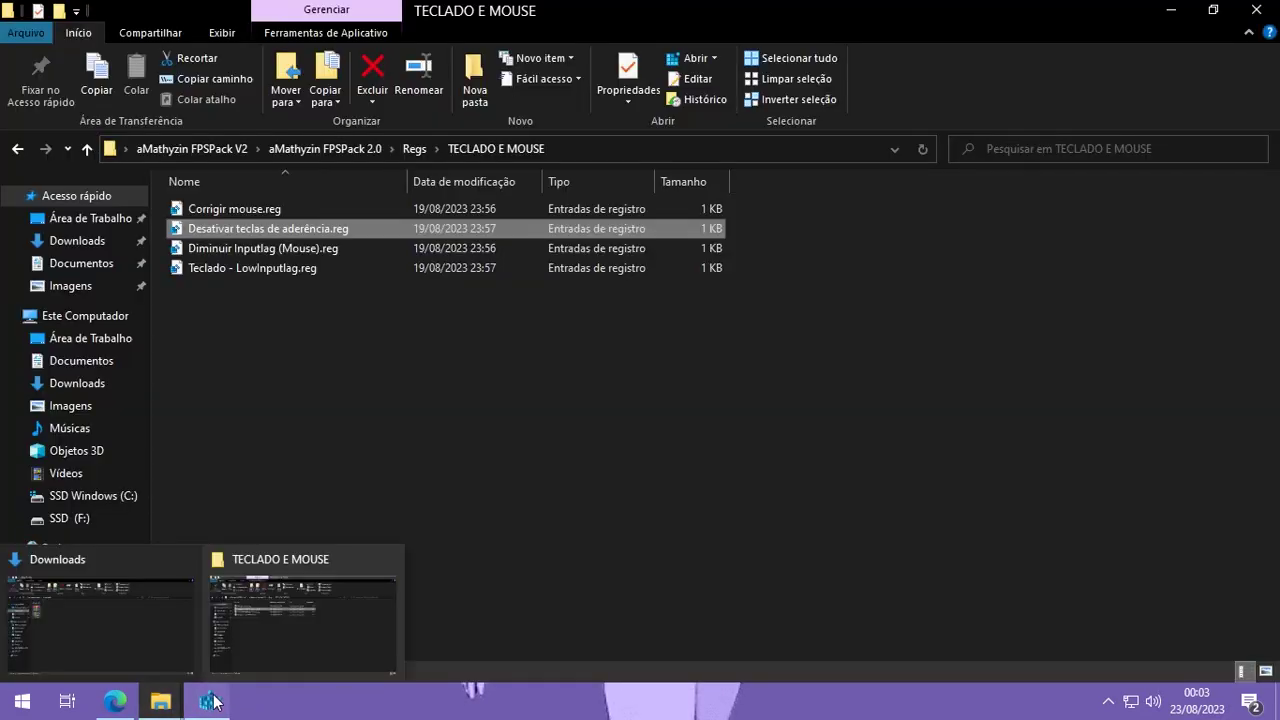
left_click(210, 701)
left_click(808, 448)
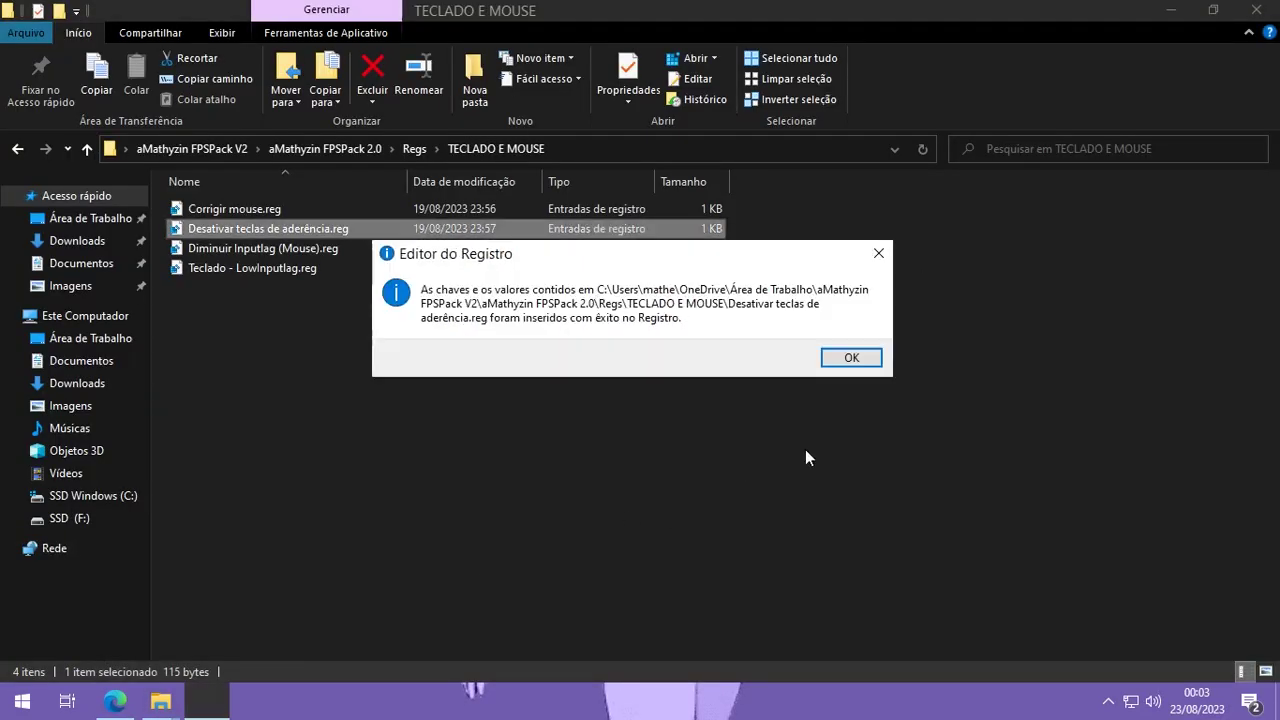
left_click(826, 360)
Step: Merge Teclado - LowInputlag.reg and Diminuir Inputlag (Mouse).reg into the registry
left_click(423, 264)
double_click(423, 262)
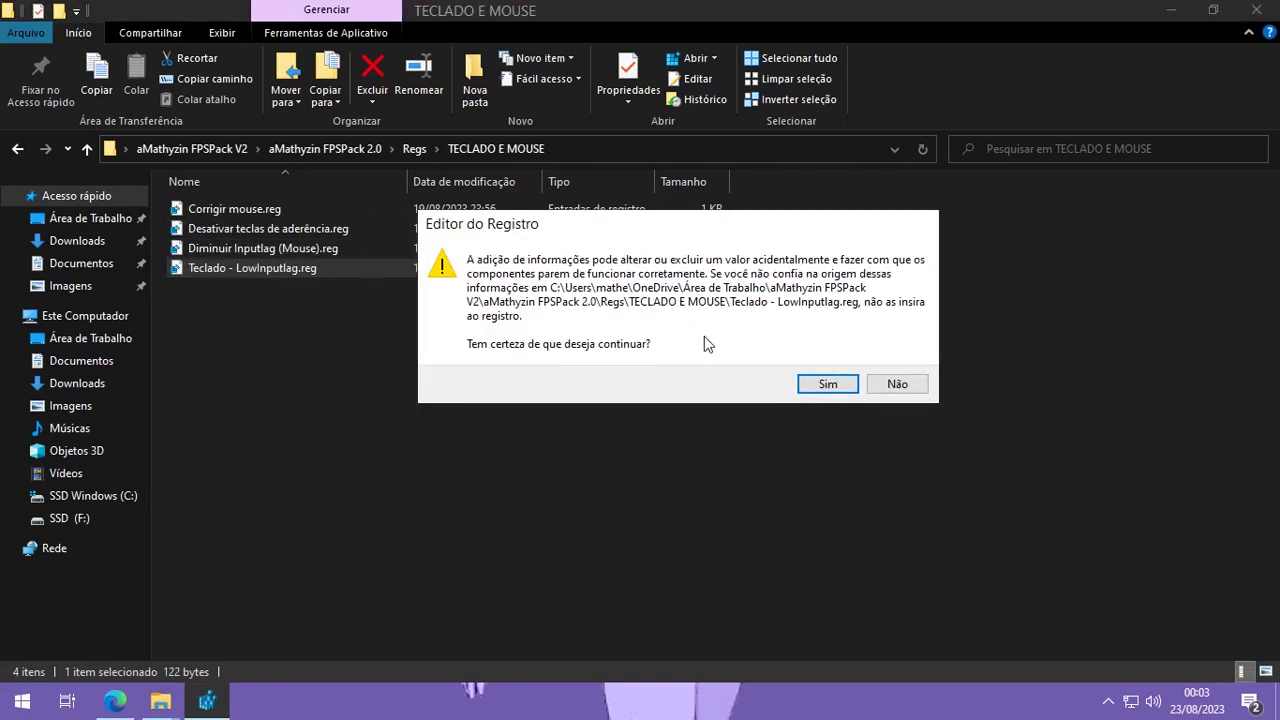
left_click(828, 384)
left_click(850, 357)
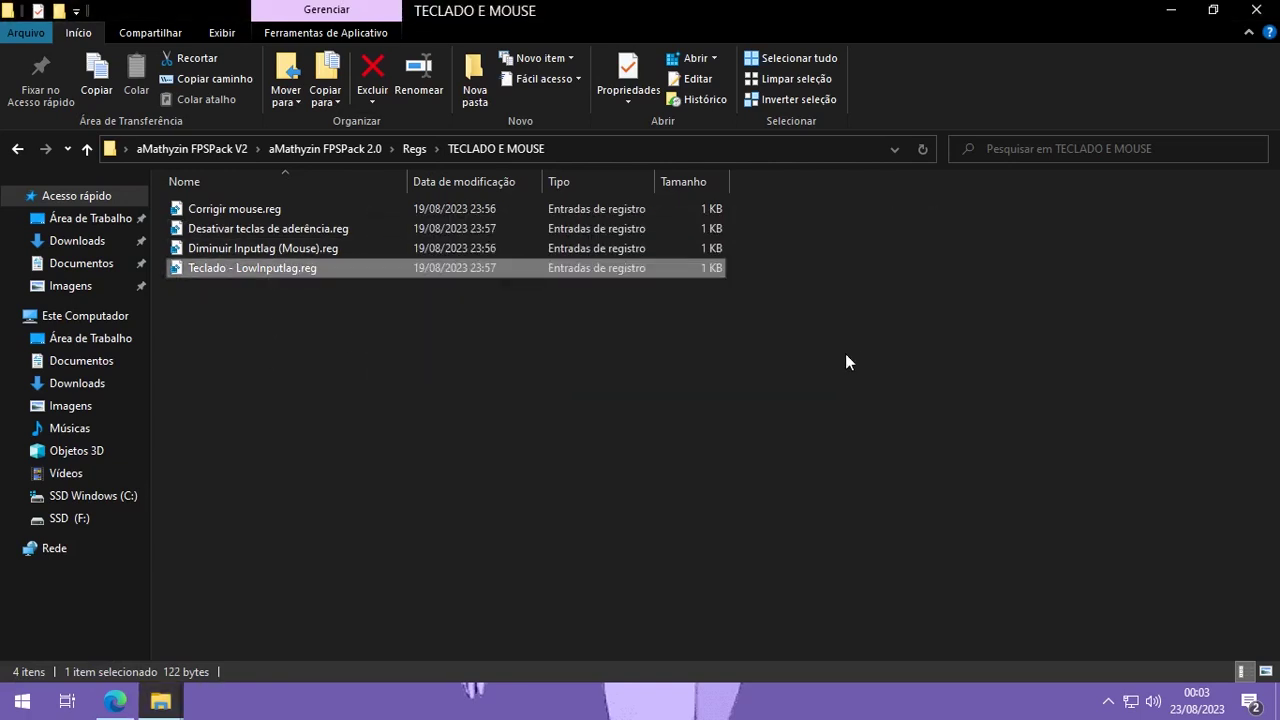
double_click(577, 250)
left_click(764, 390)
left_click(858, 359)
Step: Return to the Regs folder and open its DESATIVAR SERVIÇOS (OPCIONAL) subfolder
left_click_drag(260, 314, 82, 208)
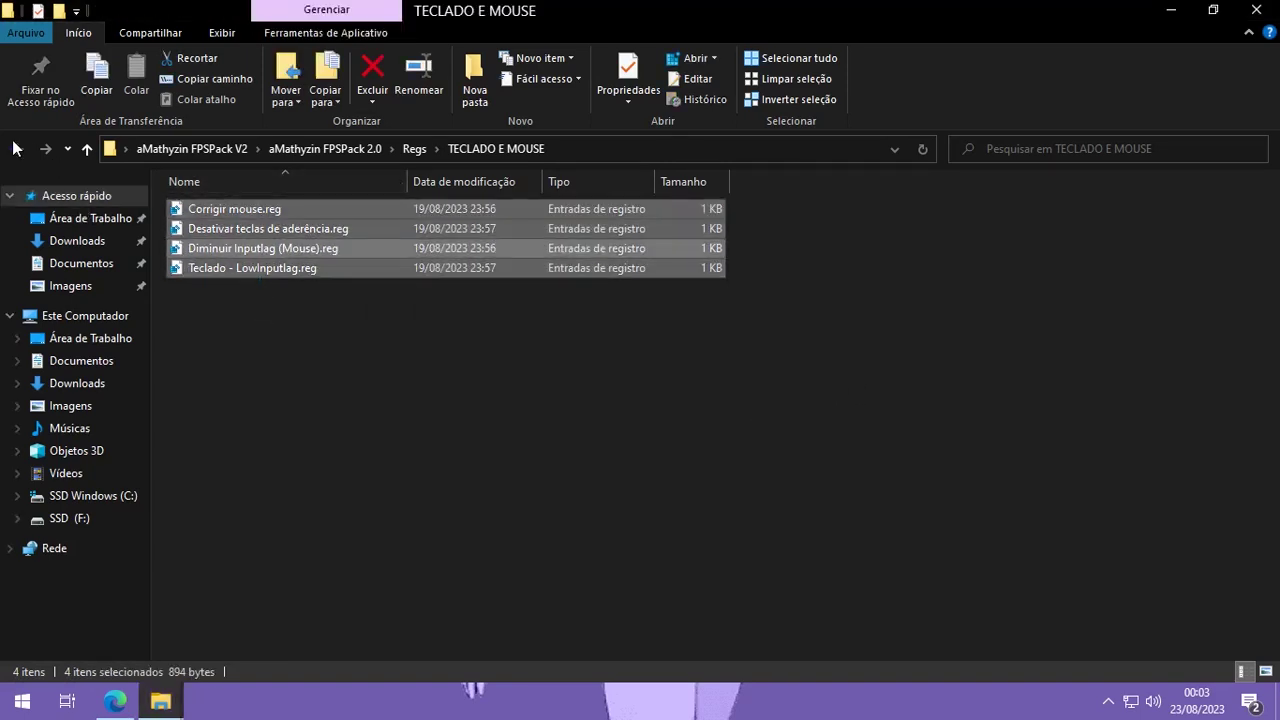
left_click(17, 148)
double_click(208, 203)
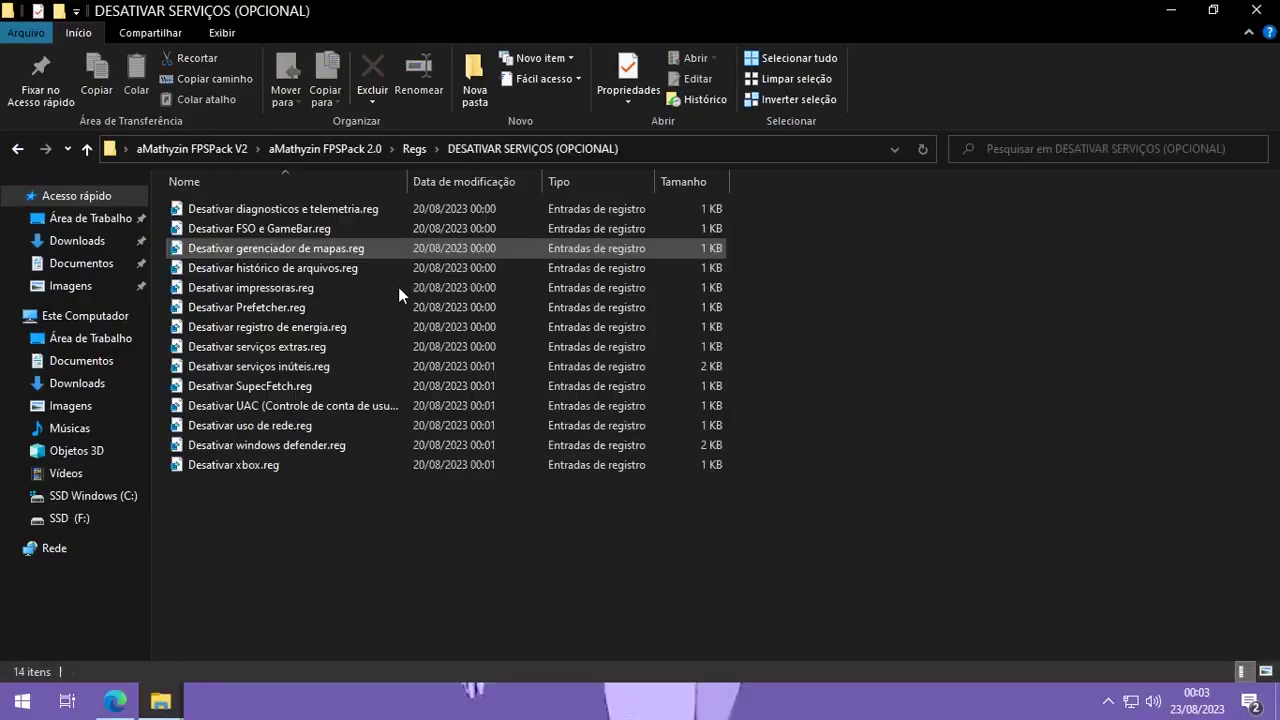
mouse_move(349, 571)
left_mouse_down()
mouse_move(579, 187)
mouse_move(845, 210)
mouse_move(787, 192)
mouse_move(728, 302)
mouse_move(482, 239)
mouse_move(363, 253)
mouse_move(372, 580)
left_mouse_up()
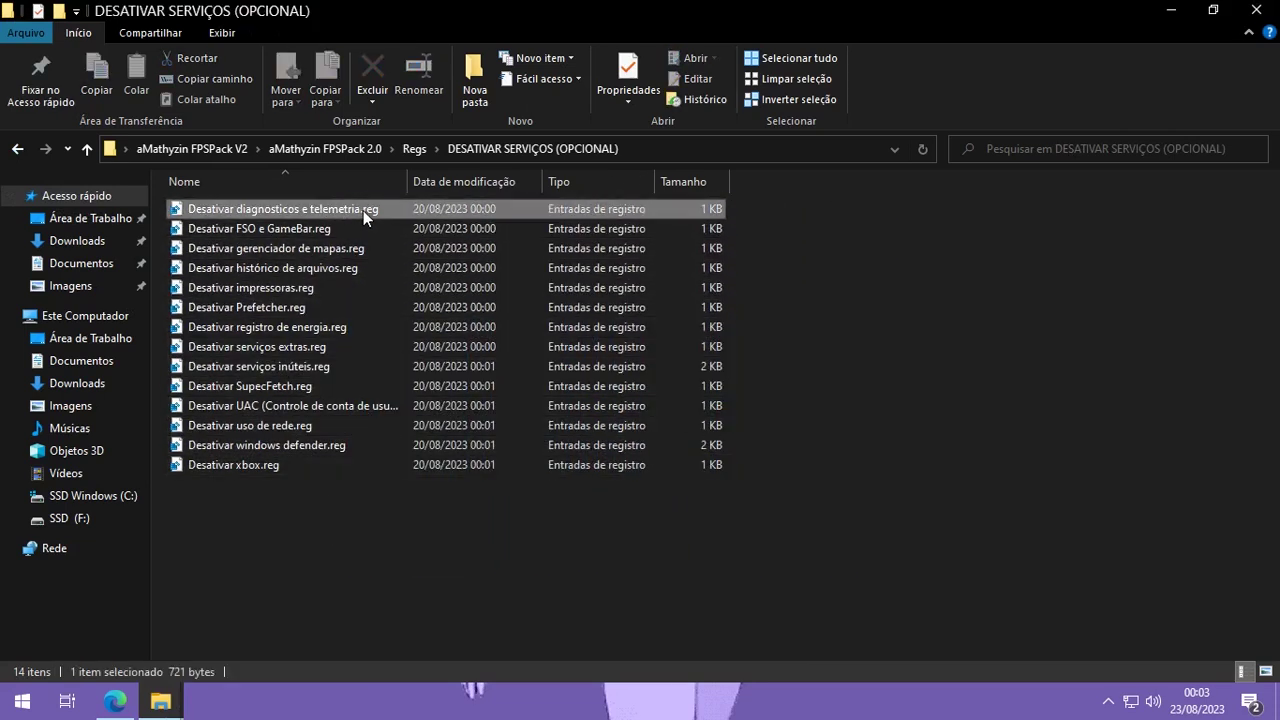
Step: Try to merge Desativar diagnosticos e telemetria.reg into the registry
double_click(363, 210)
left_click(800, 385)
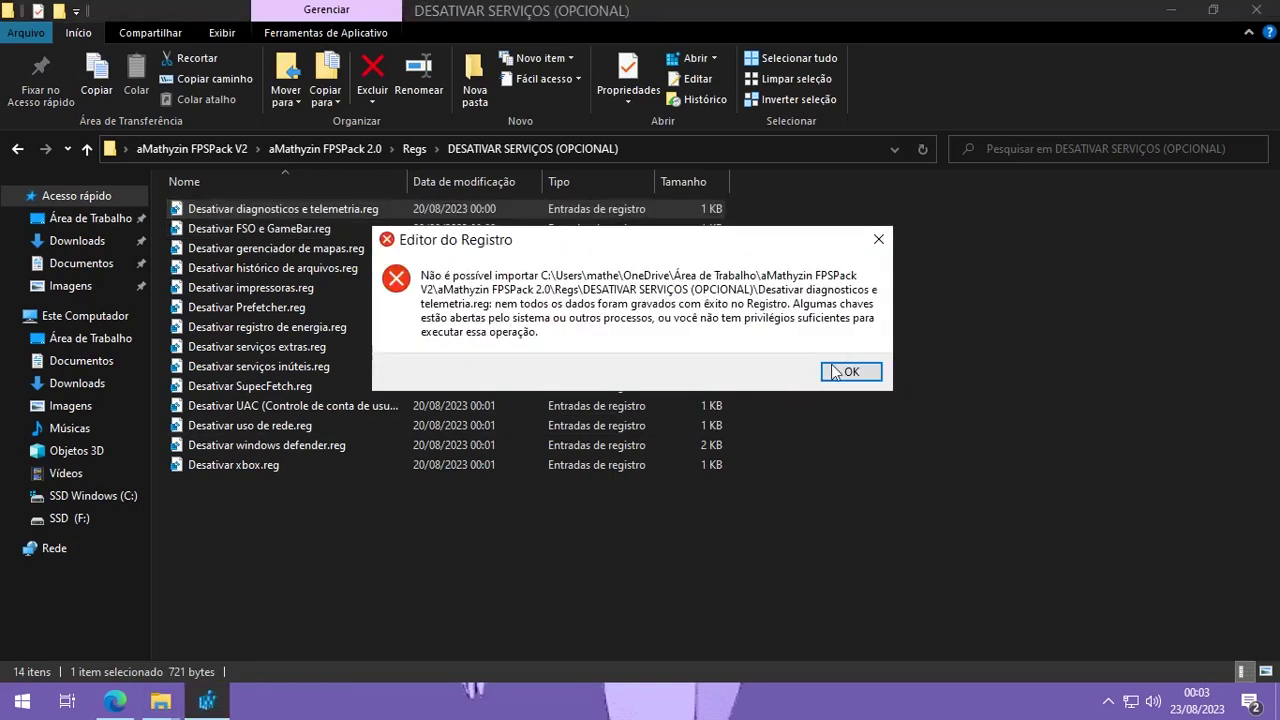
left_click(845, 372)
Step: Merge Desativar FSO e GameBar.reg and Desativar gerenciador de mapas.reg into the registry
left_click(595, 230)
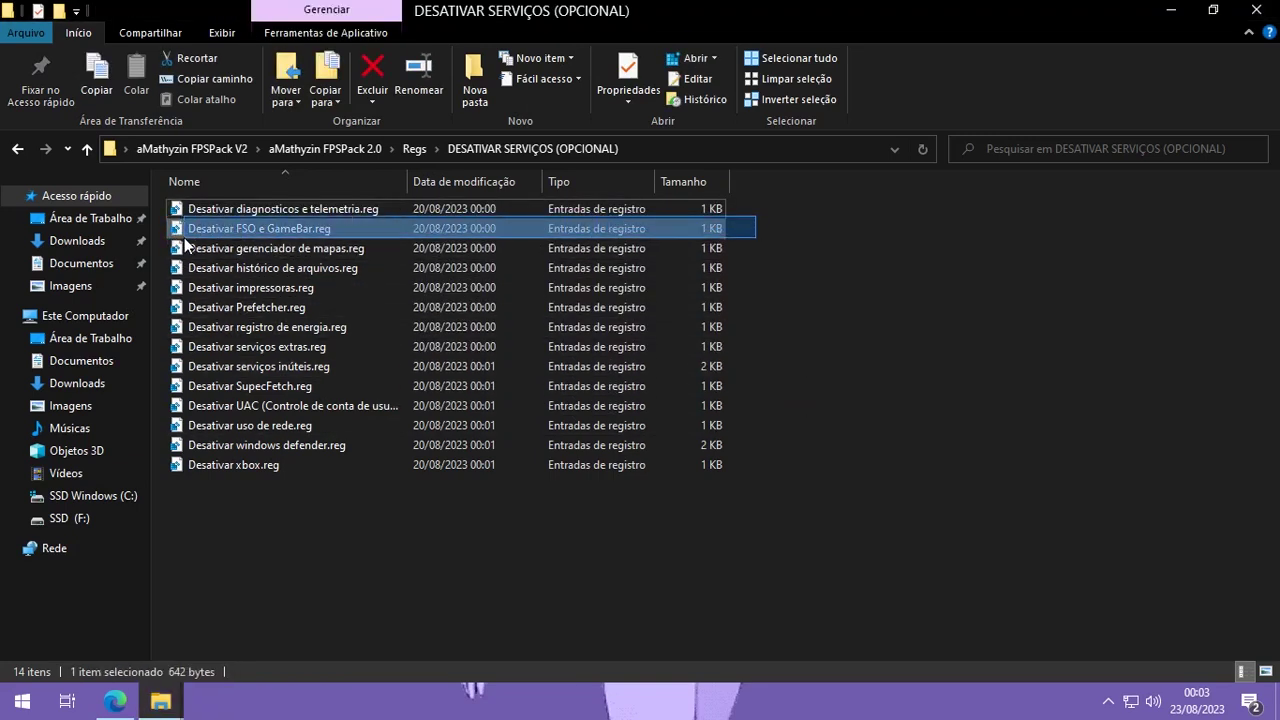
double_click(241, 236)
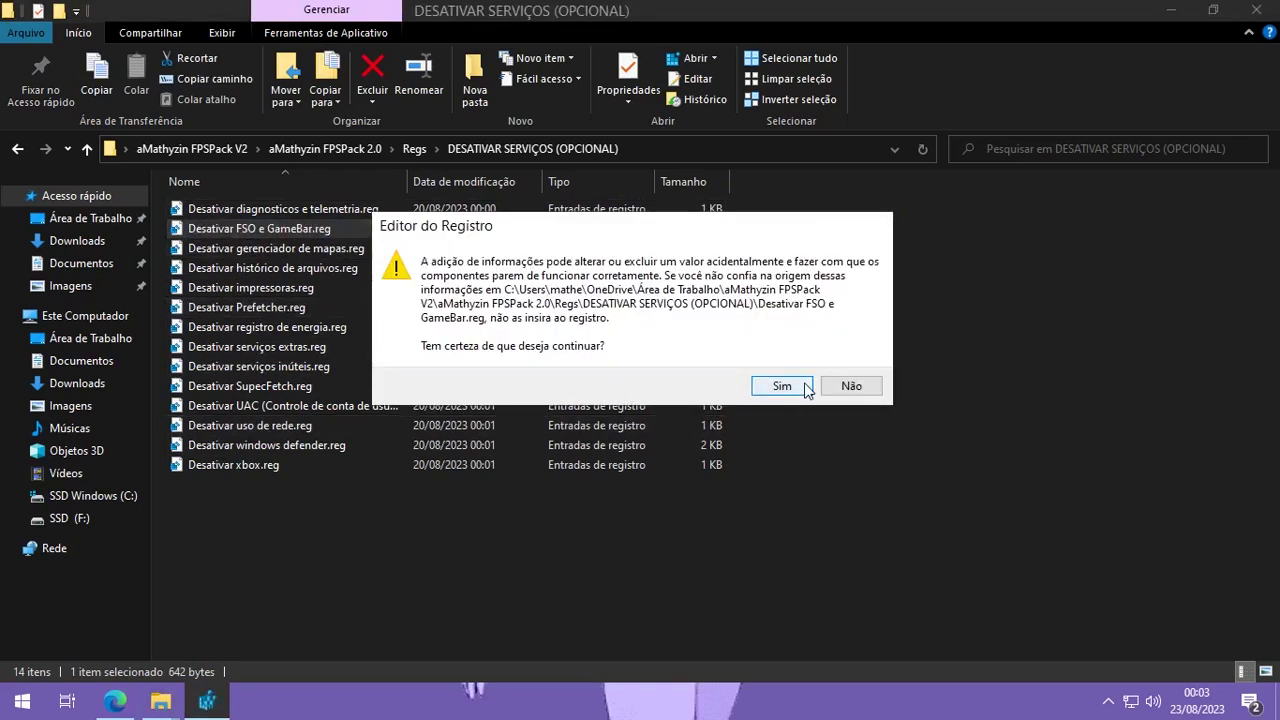
left_click(788, 389)
left_click(866, 362)
double_click(360, 247)
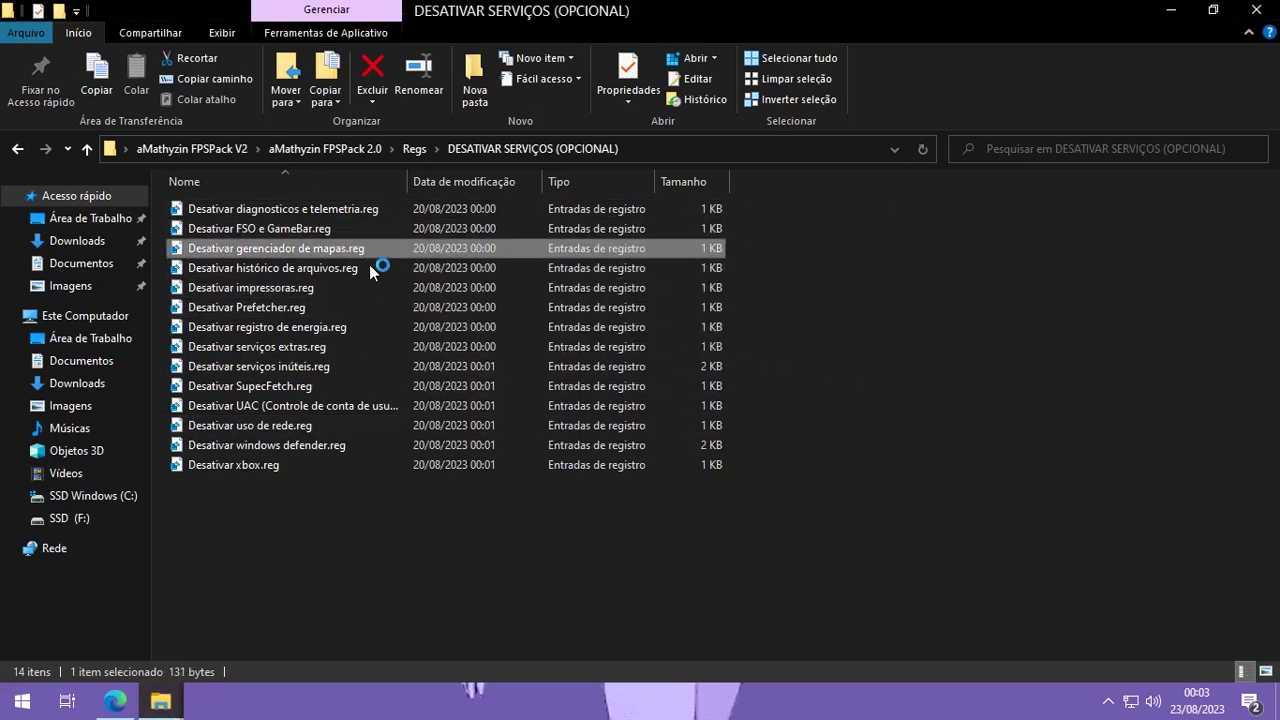
left_click(782, 385)
key("Return")
Step: Merge Desativar histórico de arquivos.reg and Desativar impressoras.reg into the registry
double_click(386, 266)
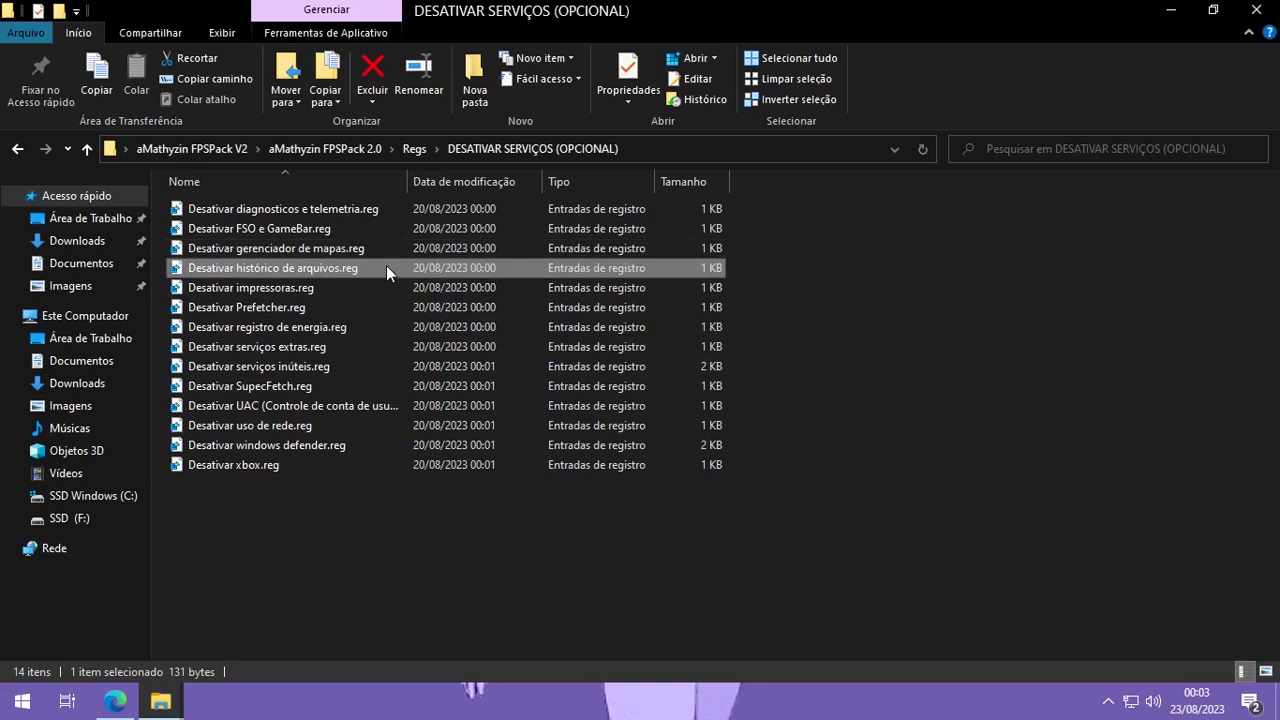
left_click(776, 381)
left_click(849, 354)
double_click(400, 287)
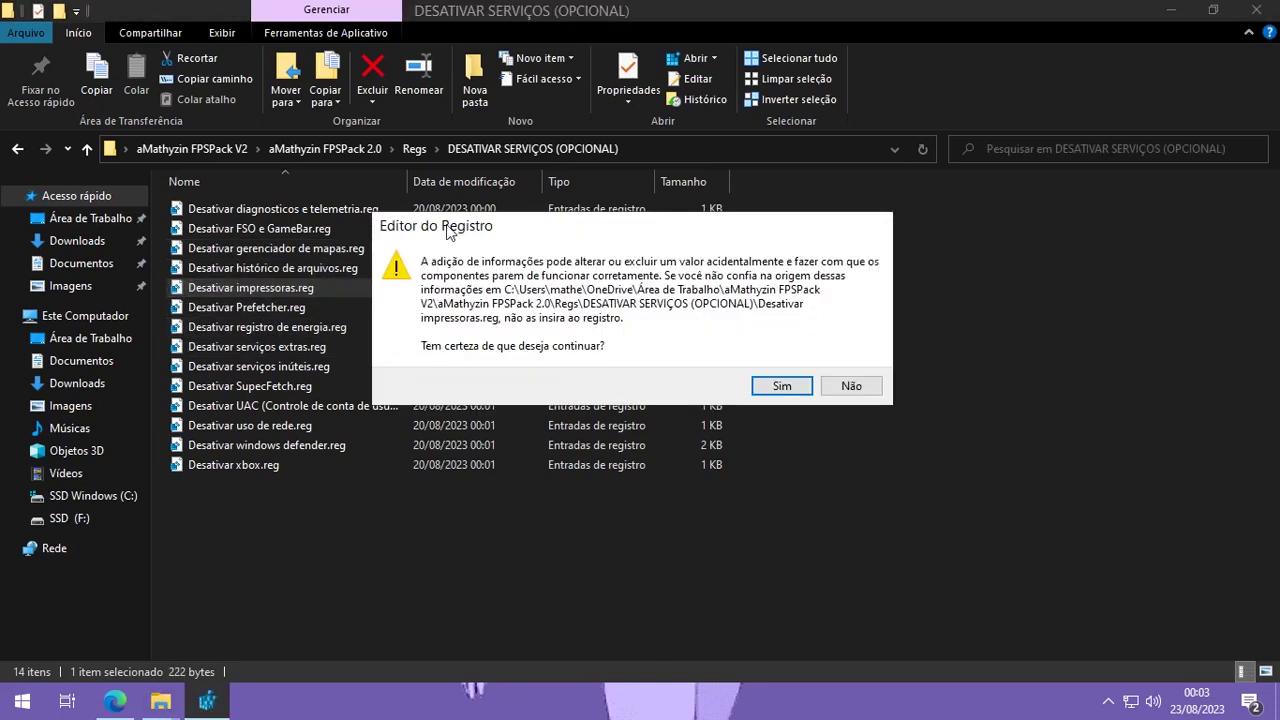
left_click_drag(448, 230, 476, 227)
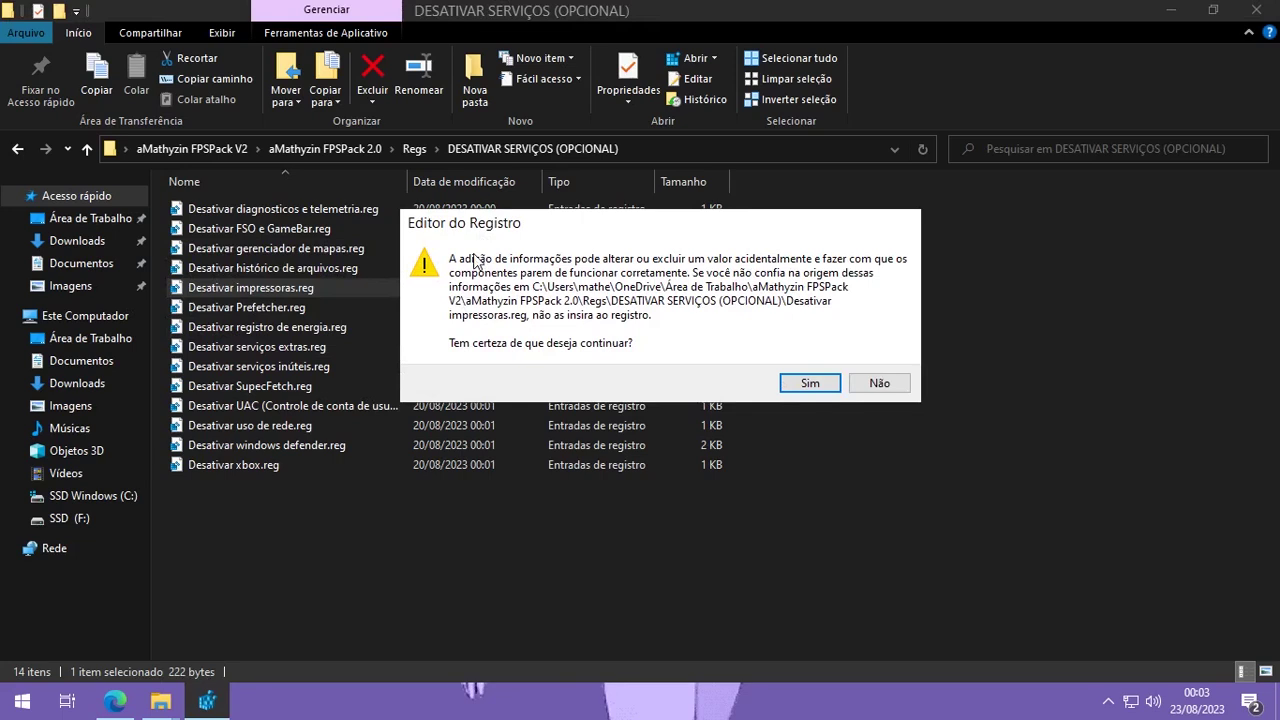
left_click(812, 386)
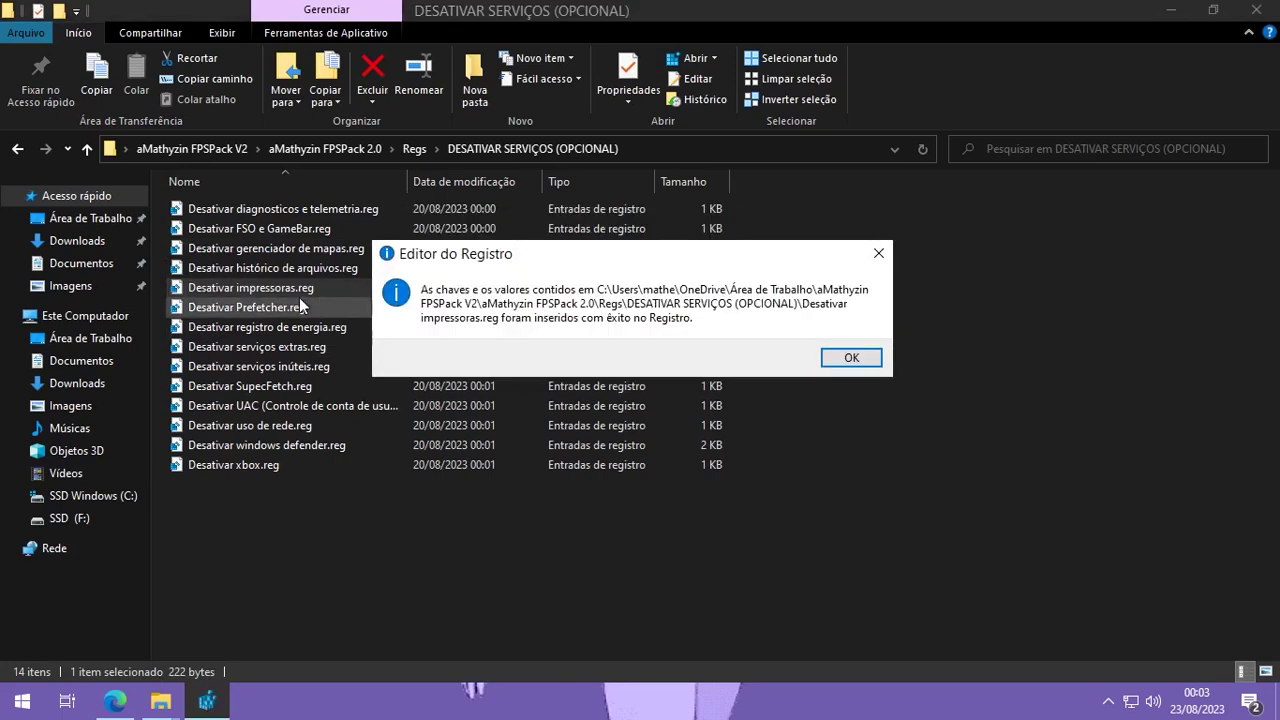
left_click(832, 355)
Step: Merge Desativar Prefetcher.reg and Desativar serviços extras.reg into the registry
double_click(402, 306)
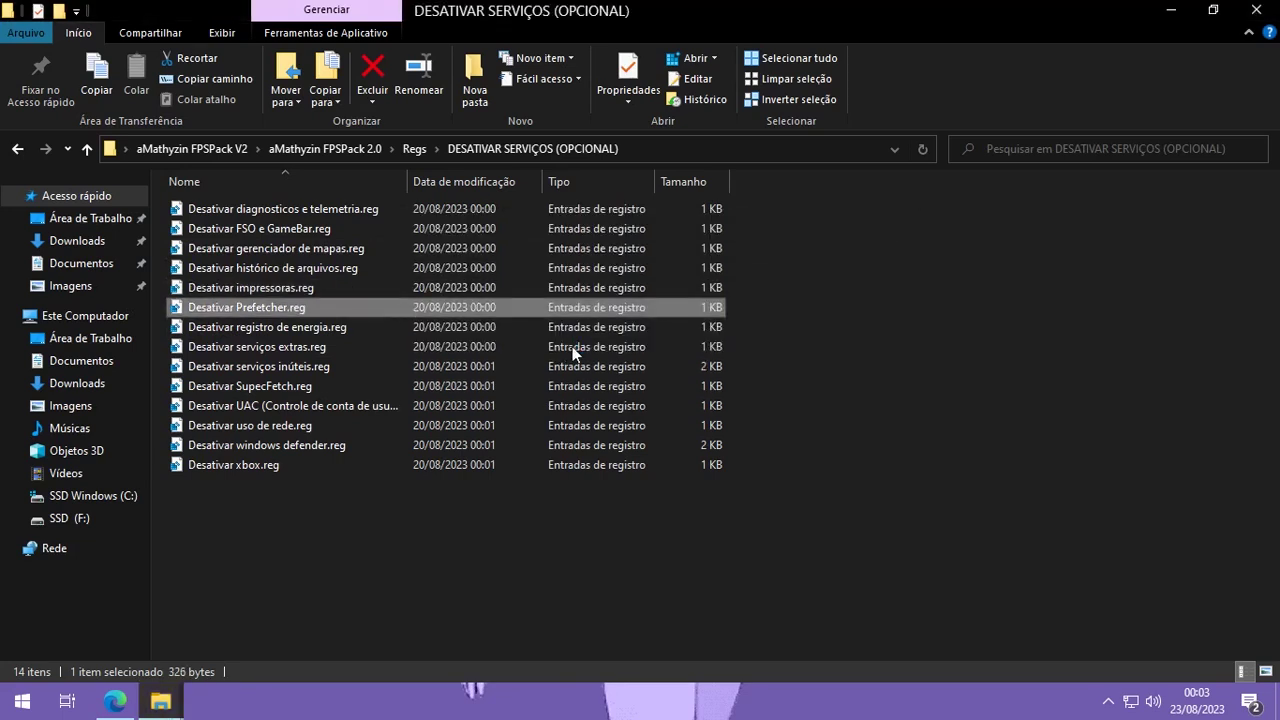
left_click(810, 386)
left_click(826, 355)
double_click(470, 342)
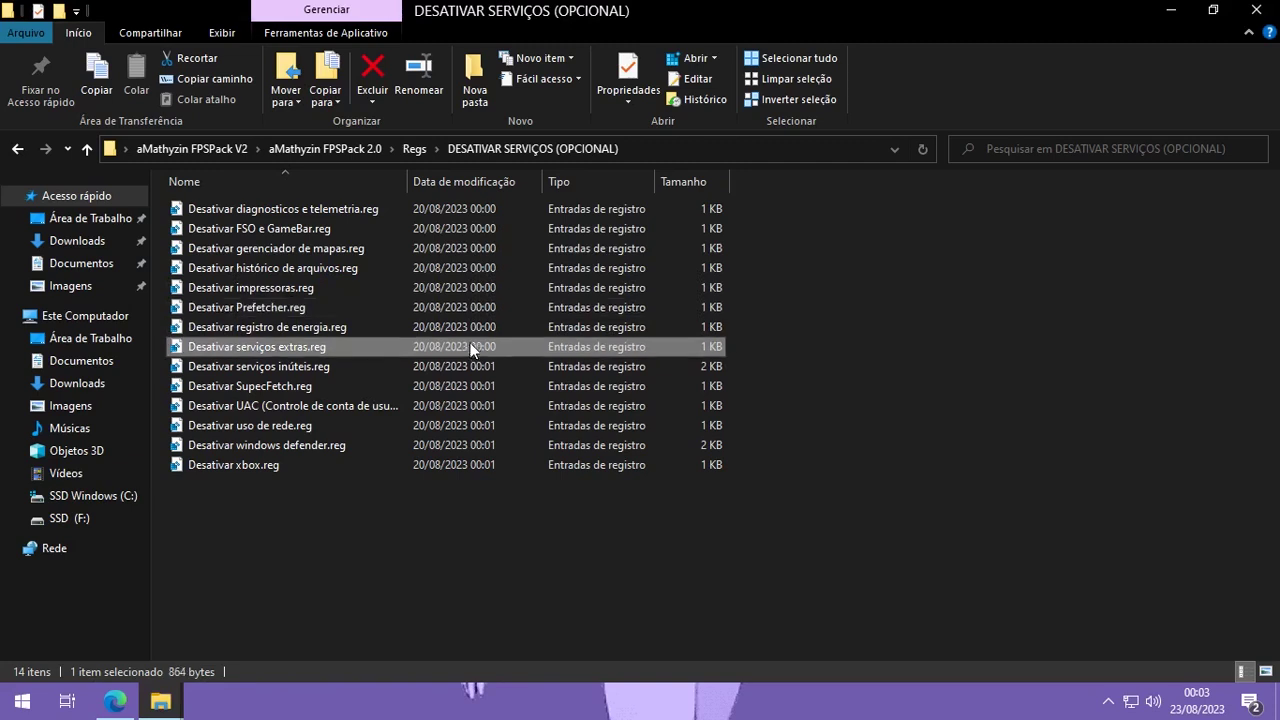
left_click(764, 388)
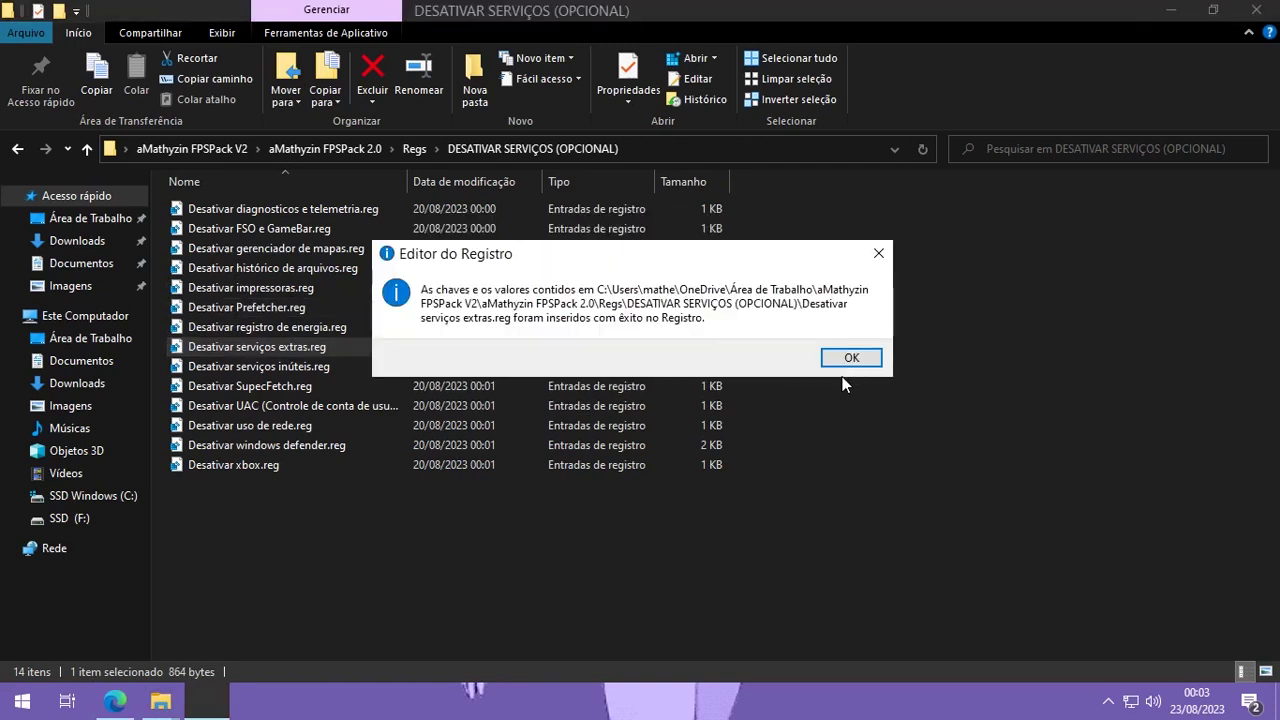
left_click(836, 355)
Step: Merge Desativar registro de energia.reg and Desativar serviços inúteis.reg into the registry
double_click(462, 321)
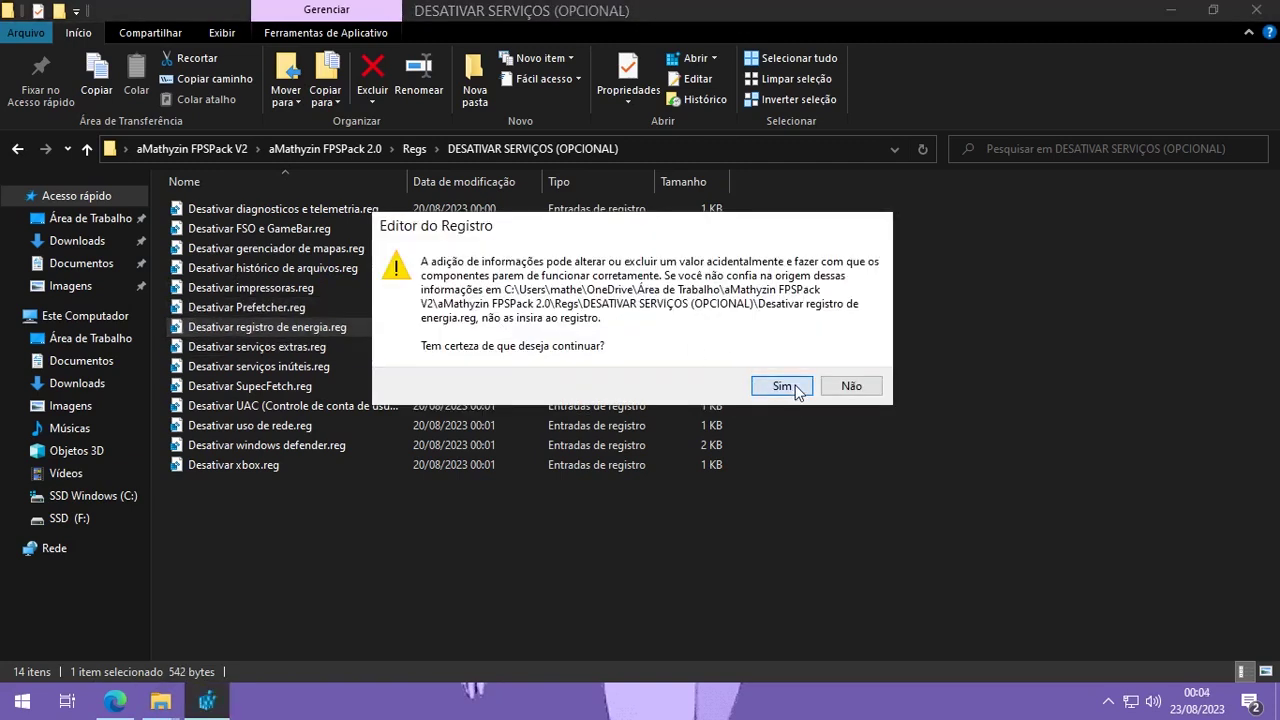
left_click(782, 387)
left_click(842, 355)
double_click(333, 366)
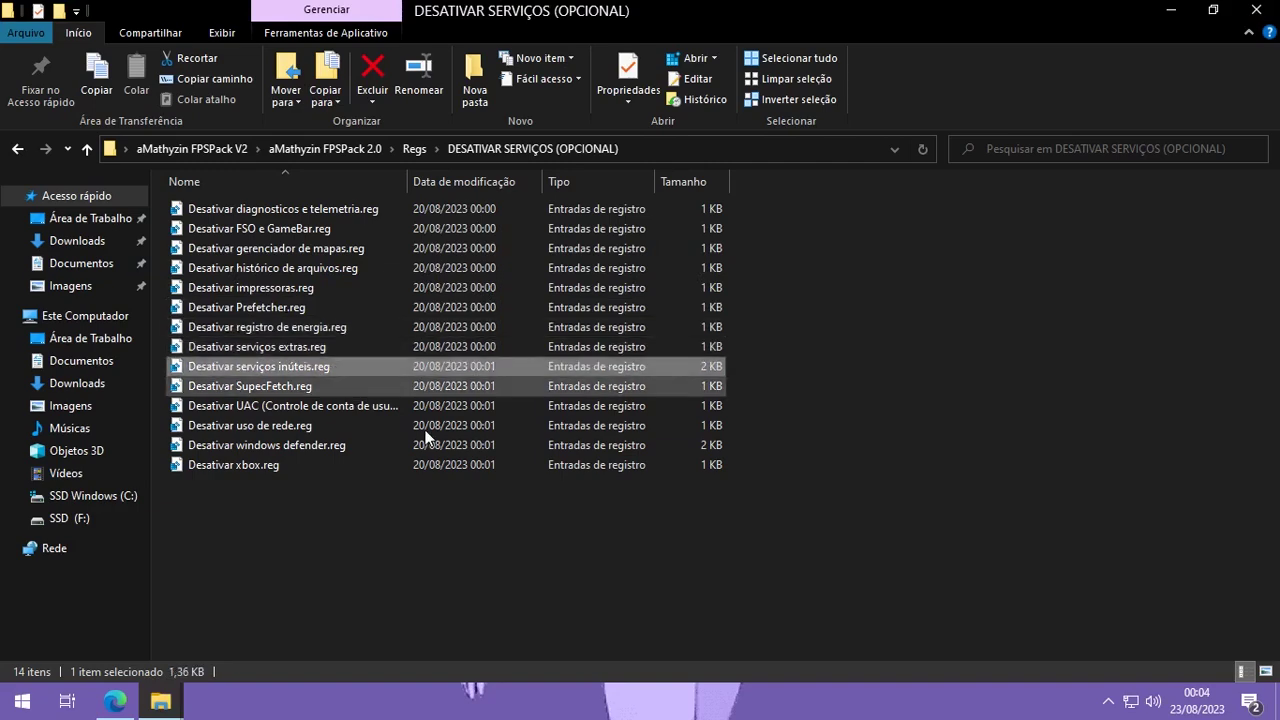
left_click(785, 388)
left_click(826, 358)
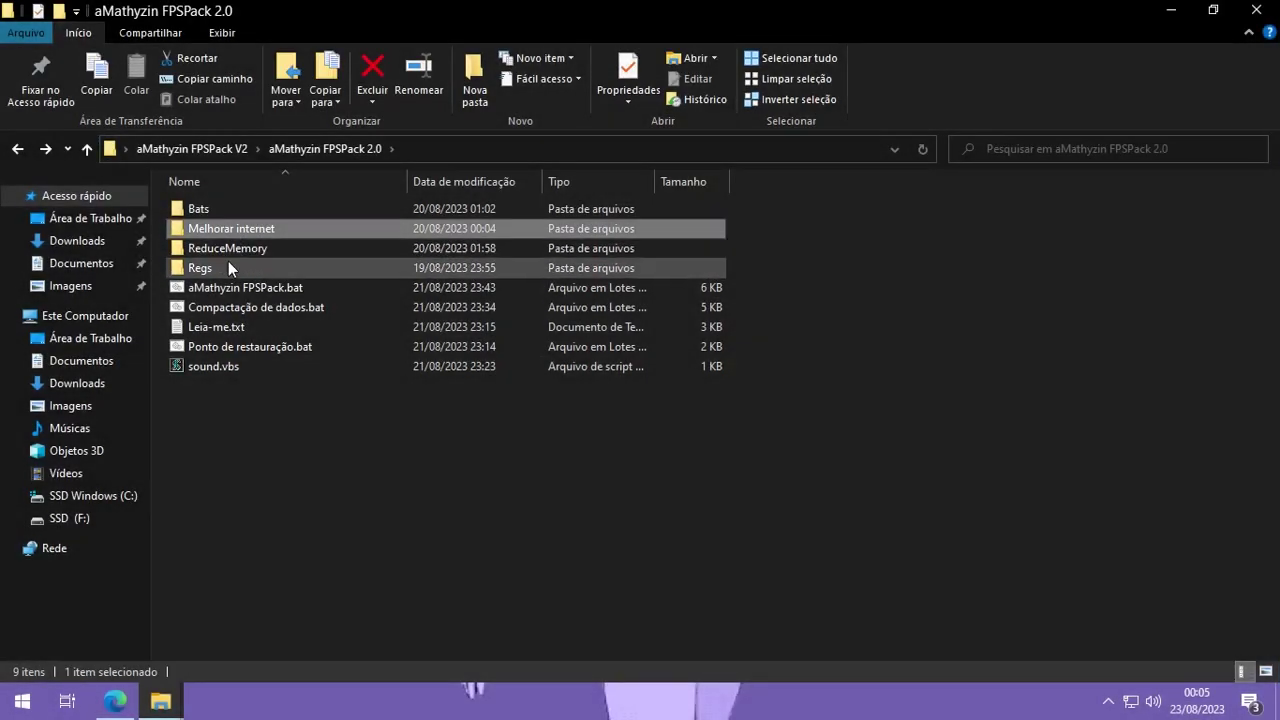
Step: Open the Melhorar internet folder and run CleanDNS.bat as administrator through to its end
left_click_drag(760, 246, 251, 227)
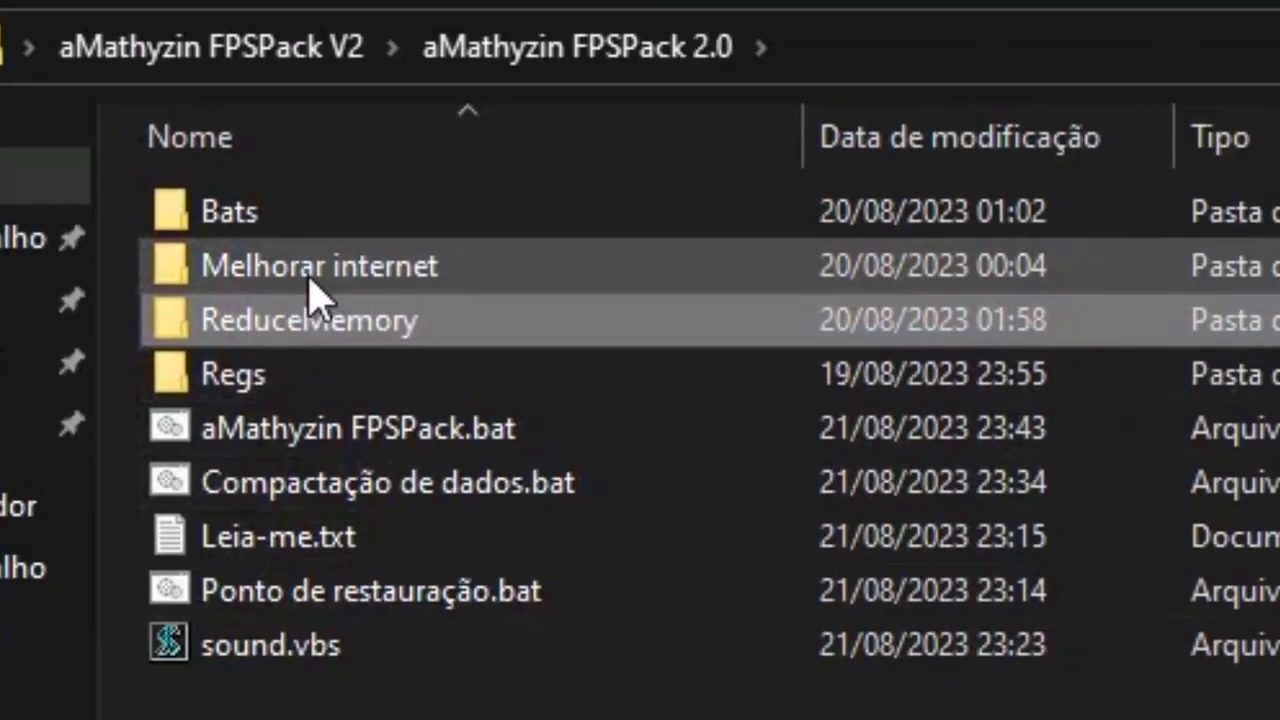
double_click(308, 278)
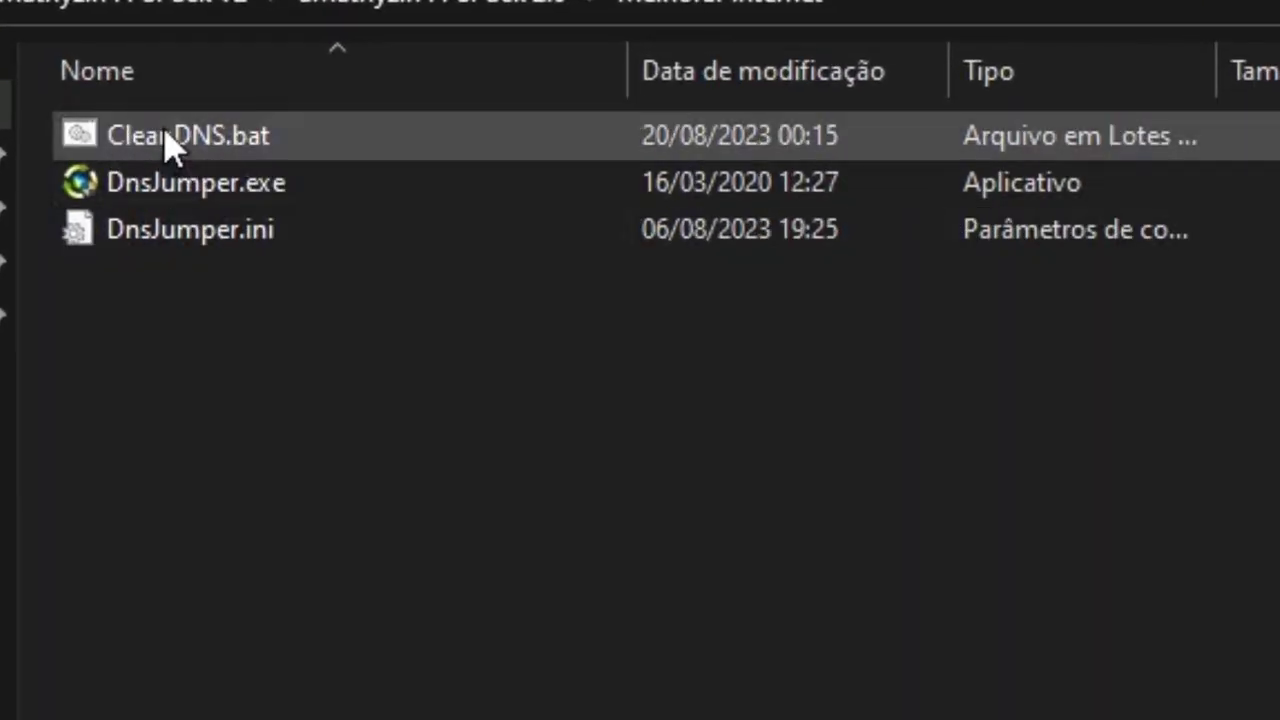
right_click(166, 146)
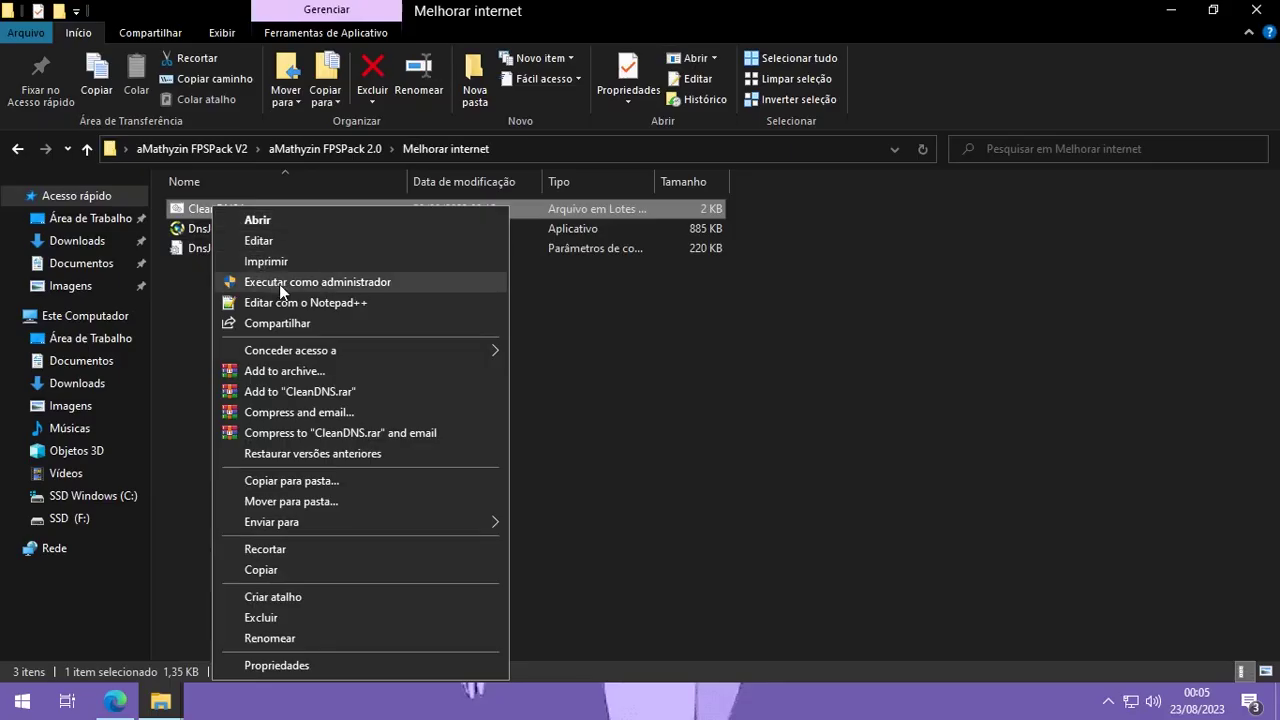
left_click(279, 284)
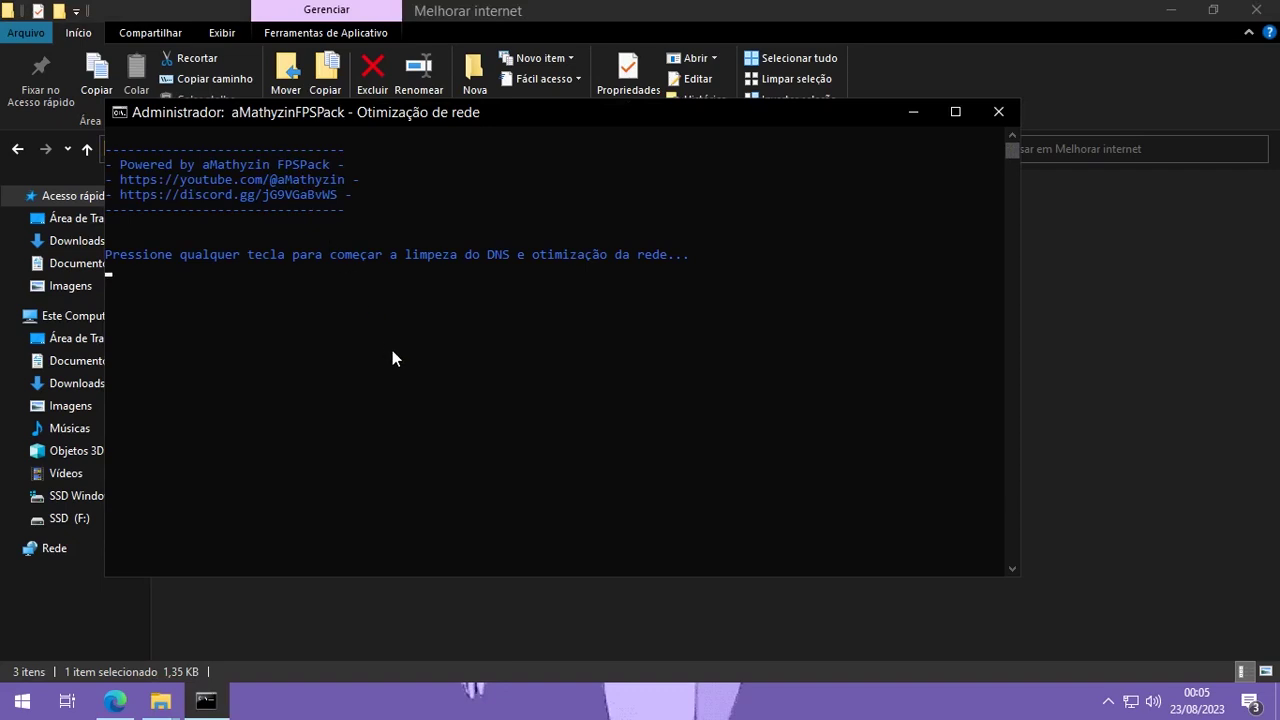
key("Return")
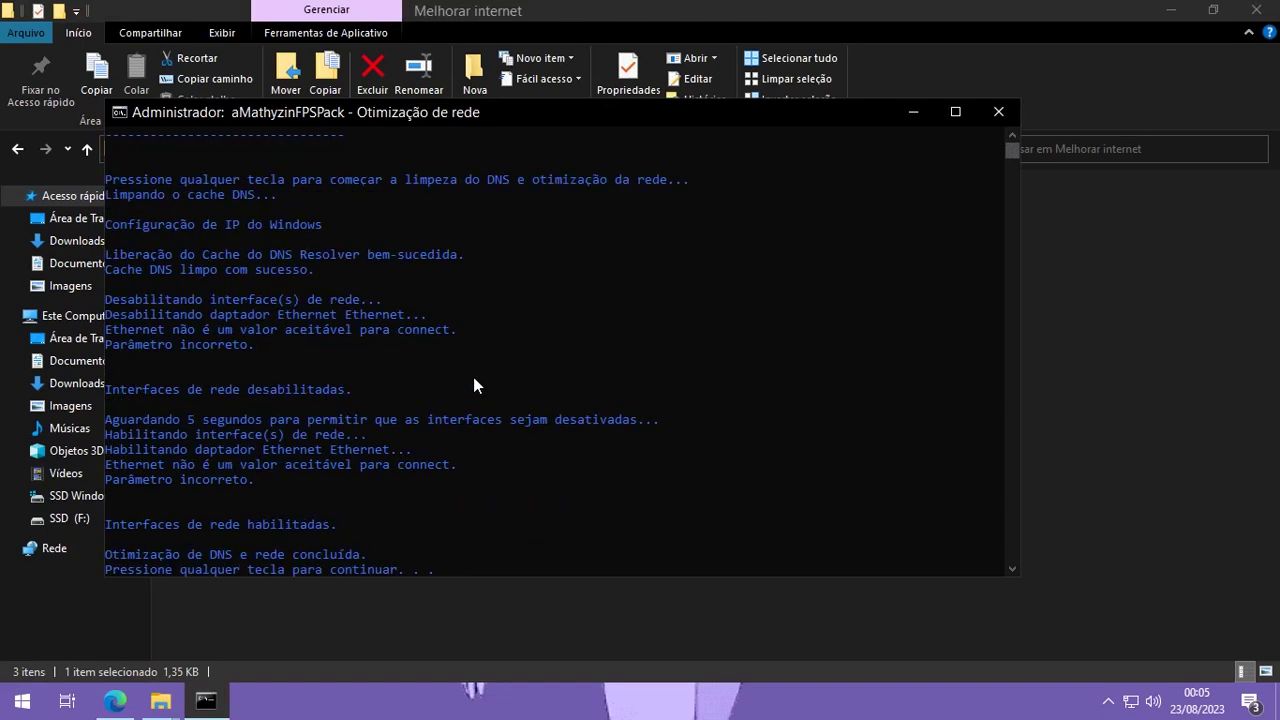
left_click_drag(380, 557, 114, 551)
key("Return")
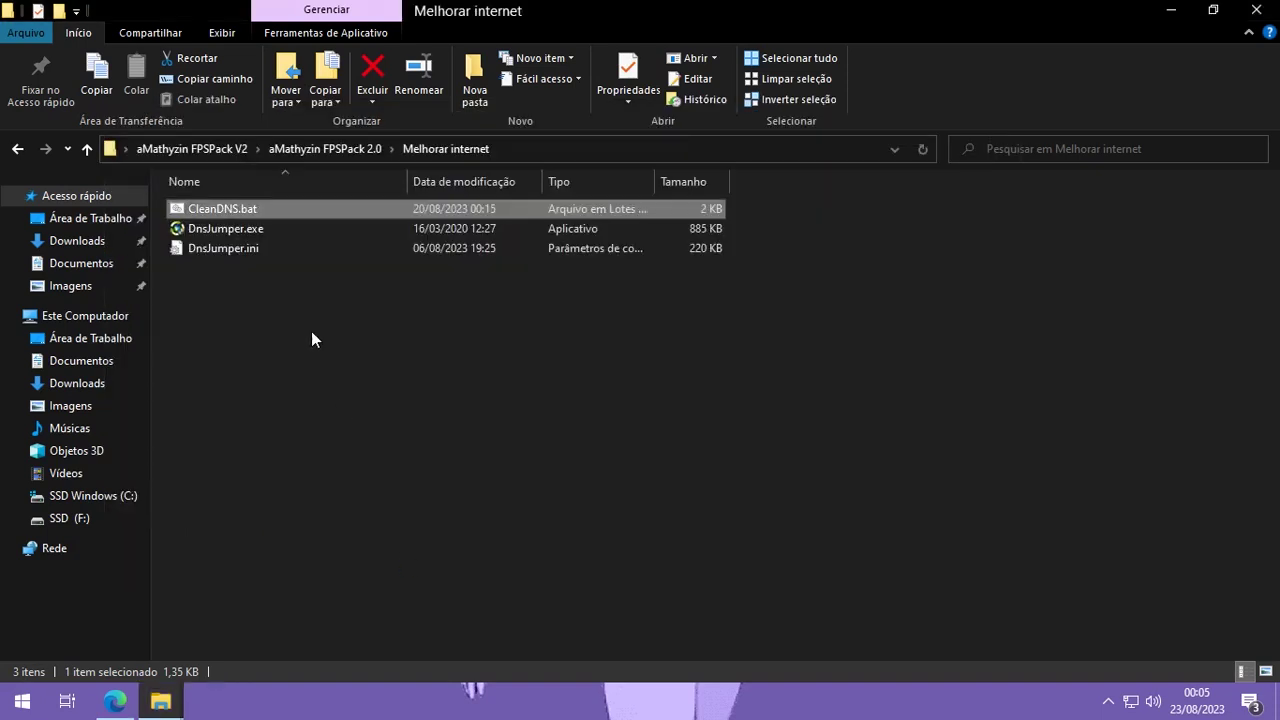
Step: Launch DnsJumper.exe and run its fastest-DNS test on the listed servers, then stop the test
double_click(220, 160)
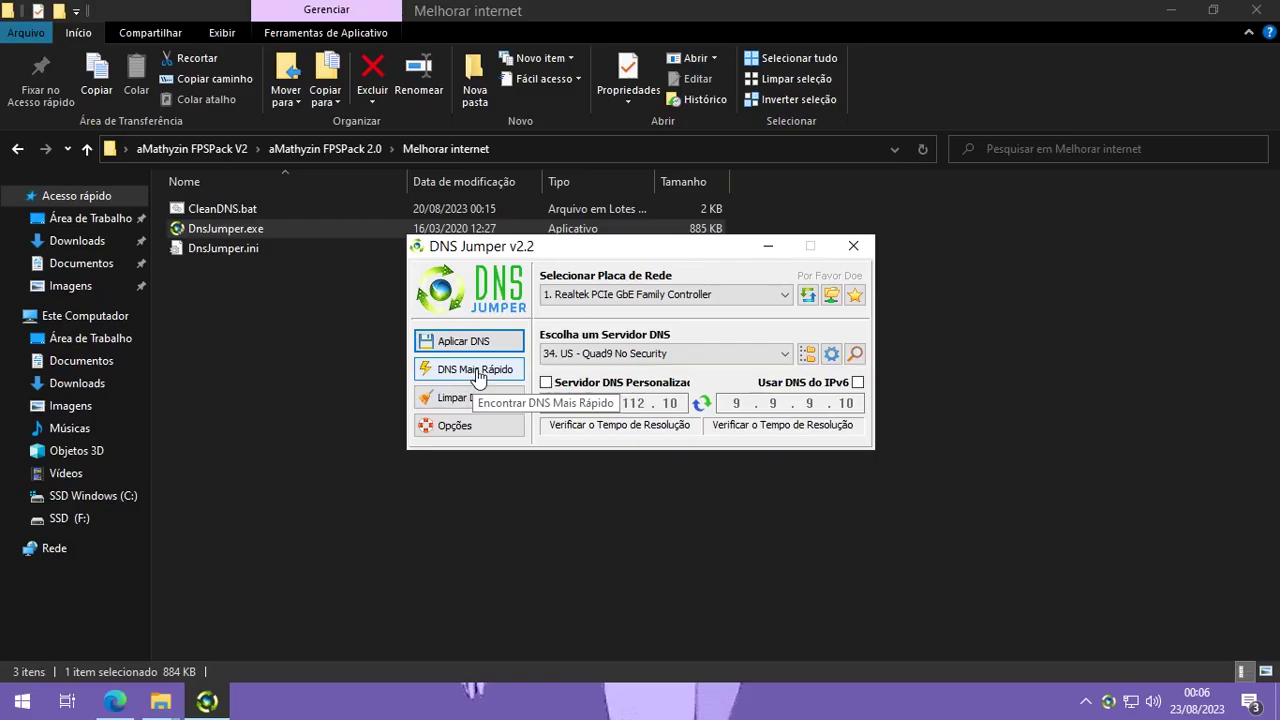
left_click(476, 372)
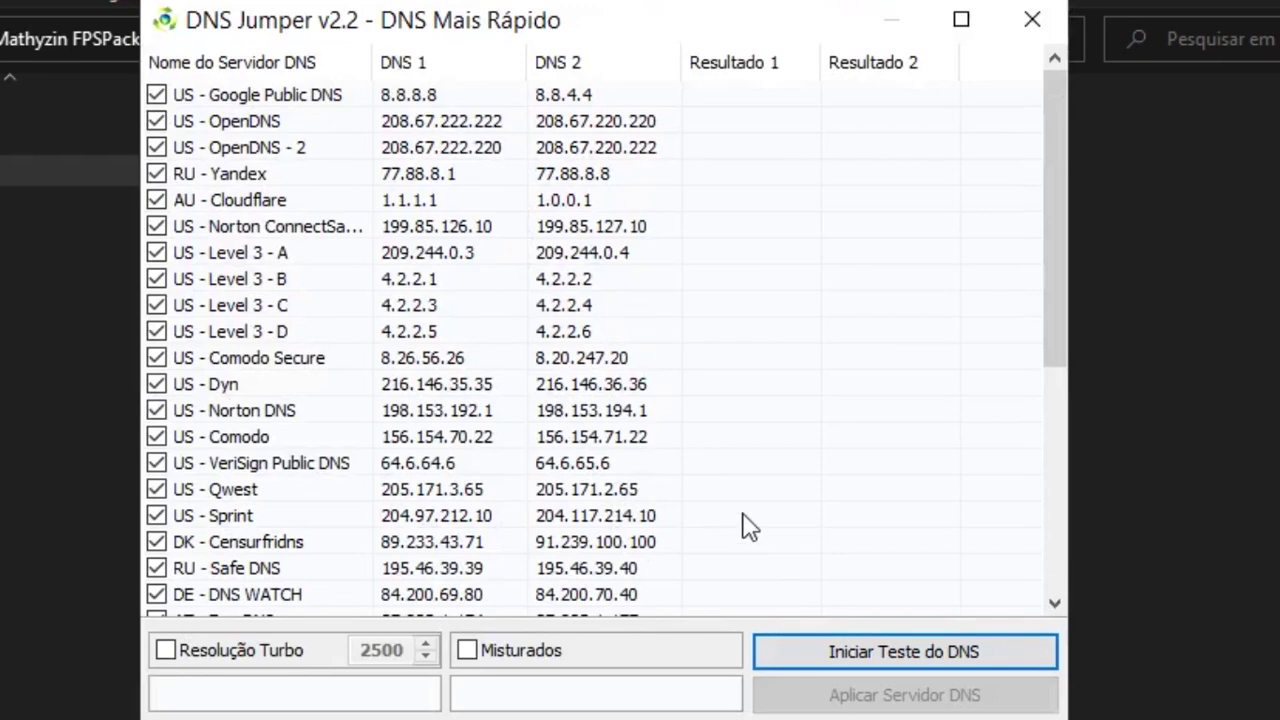
left_click(858, 662)
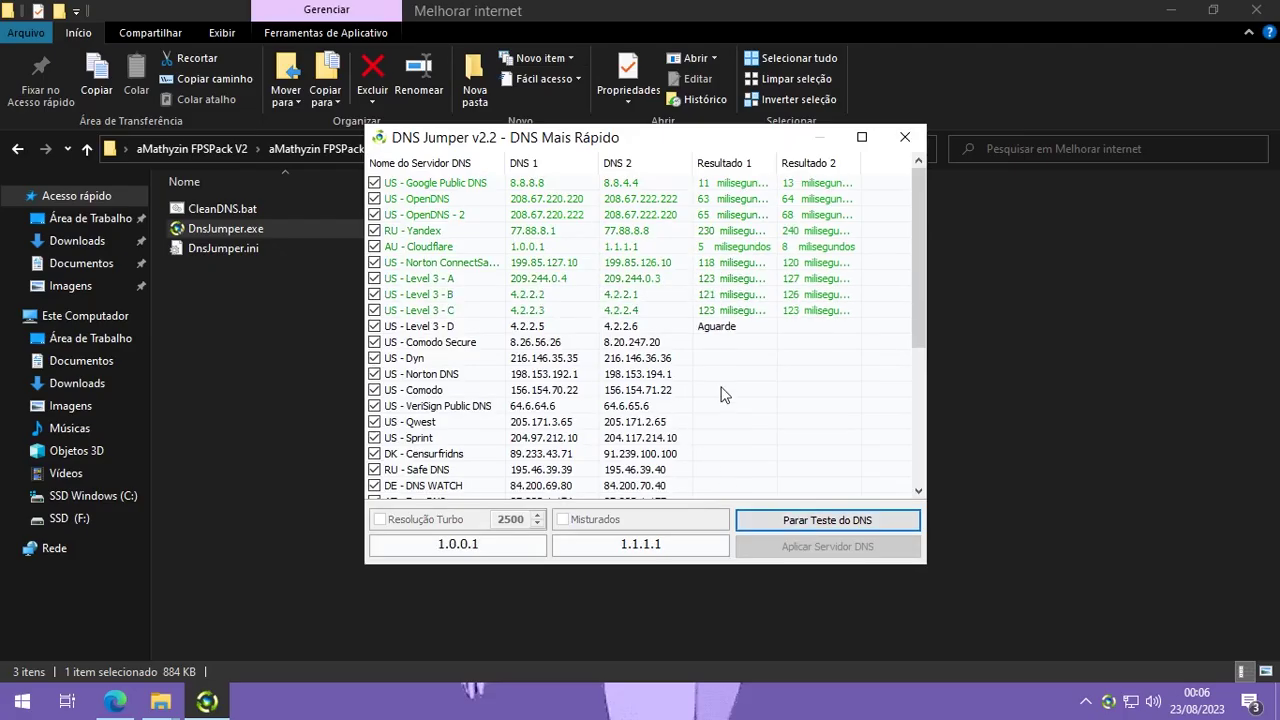
left_click(809, 522)
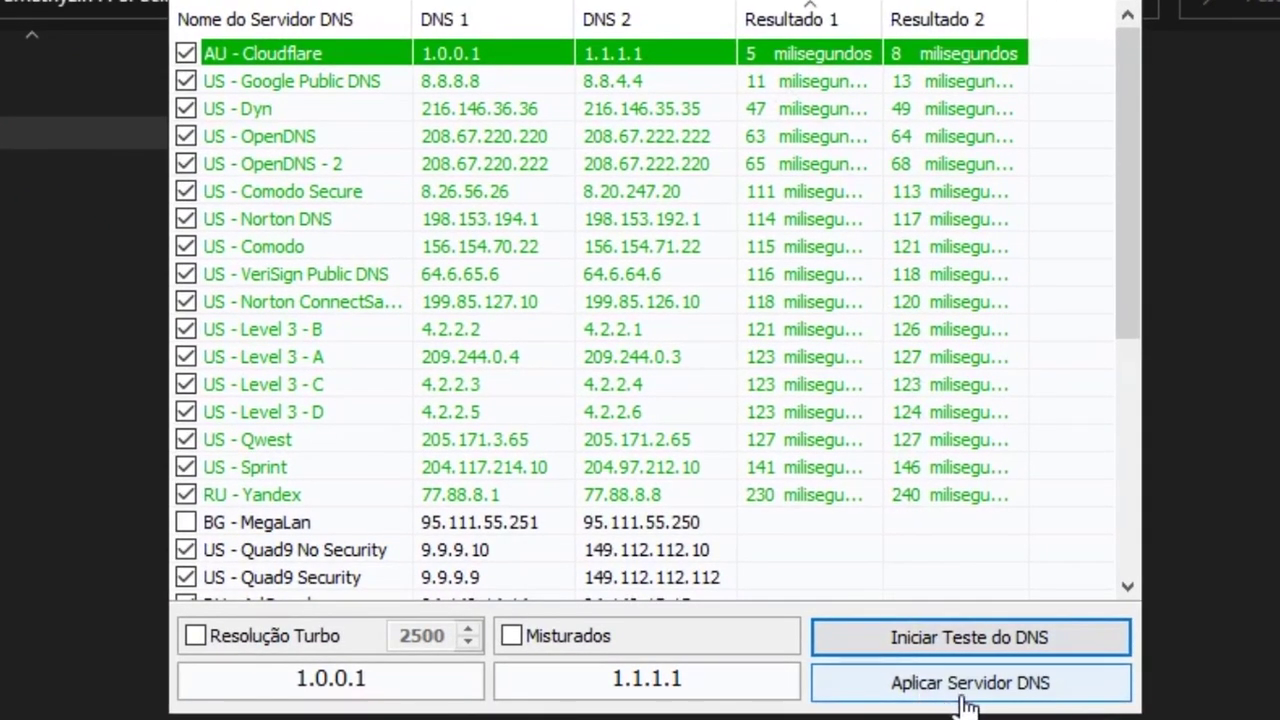
Step: Apply the AU - Cloudflare DNS server (1.0.0.1 and 1.1.1.1) and close the fastest-DNS window
left_click(965, 700)
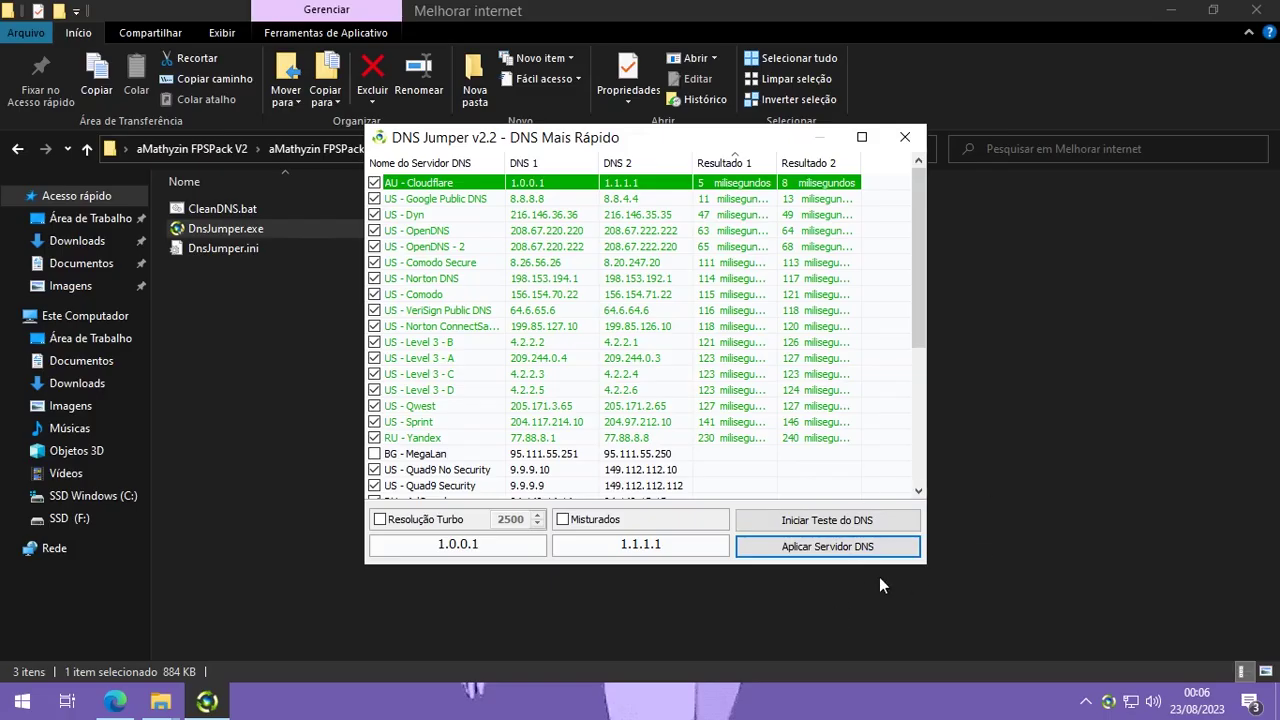
key("alt+F4")
left_click_drag(939, 617, 560, 220)
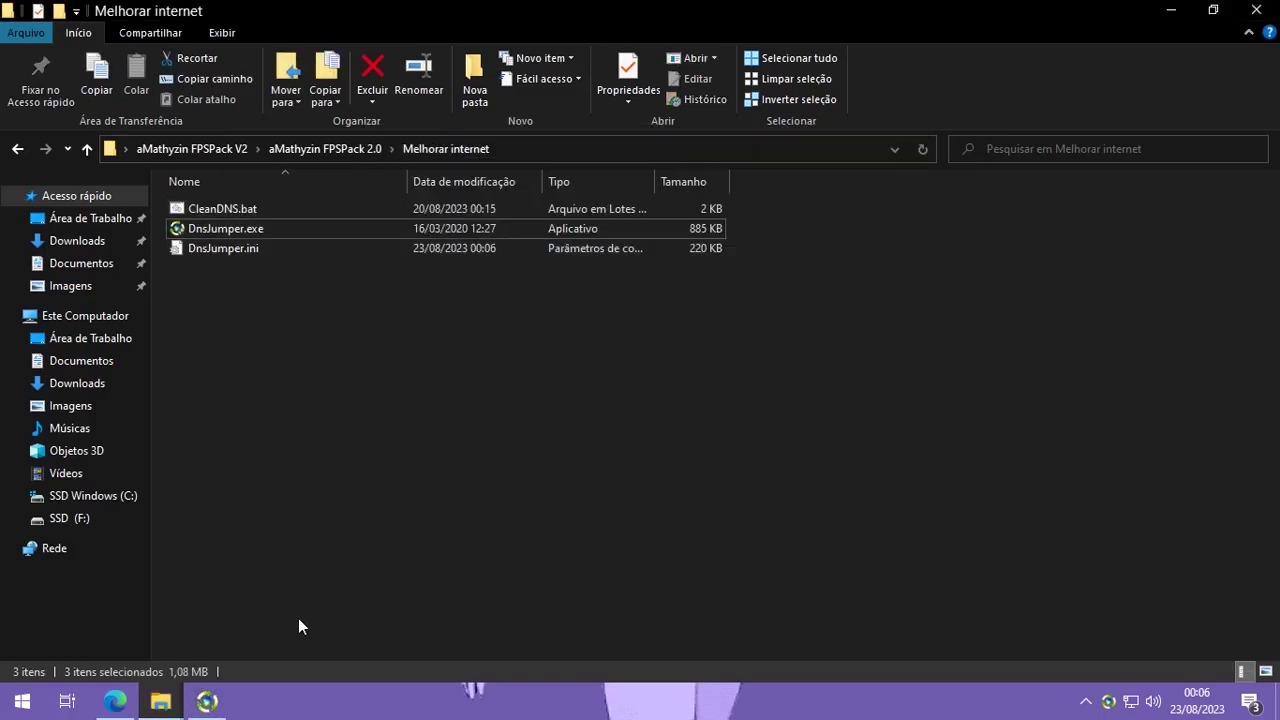
Step: Bring DNS Jumper back up and close both its fastest-DNS window and its main window
left_click(207, 701)
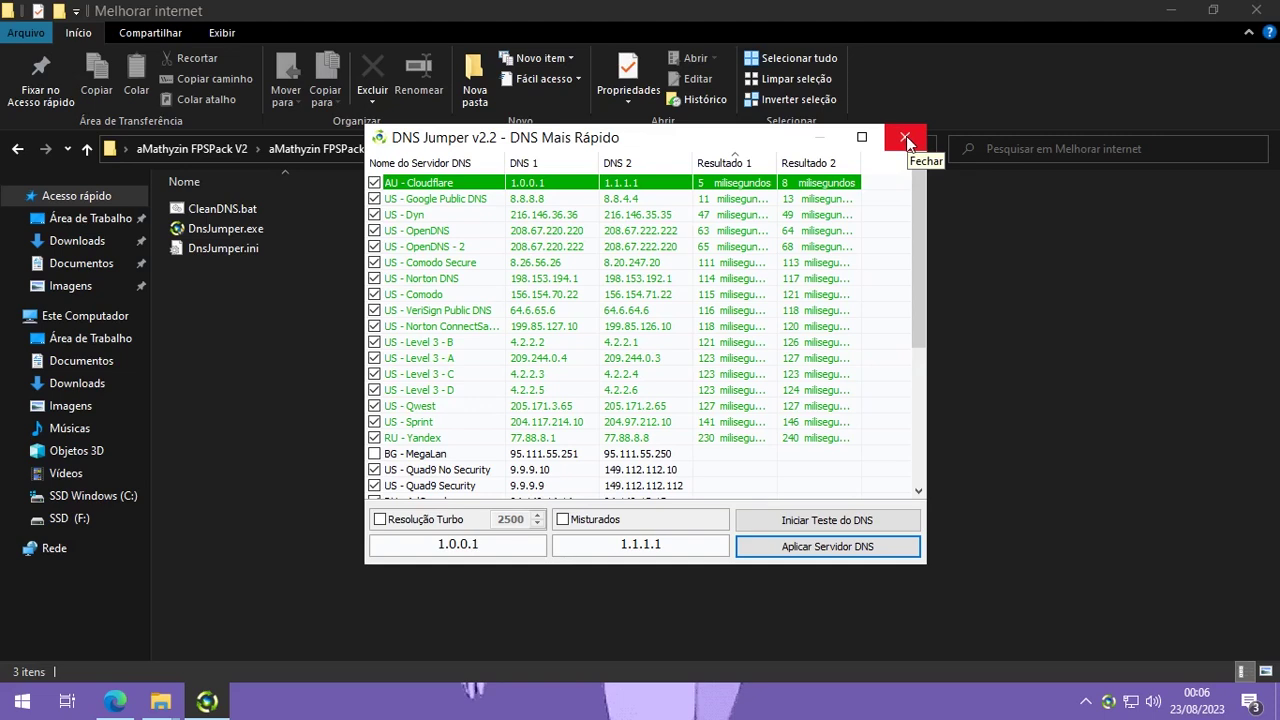
left_click(906, 139)
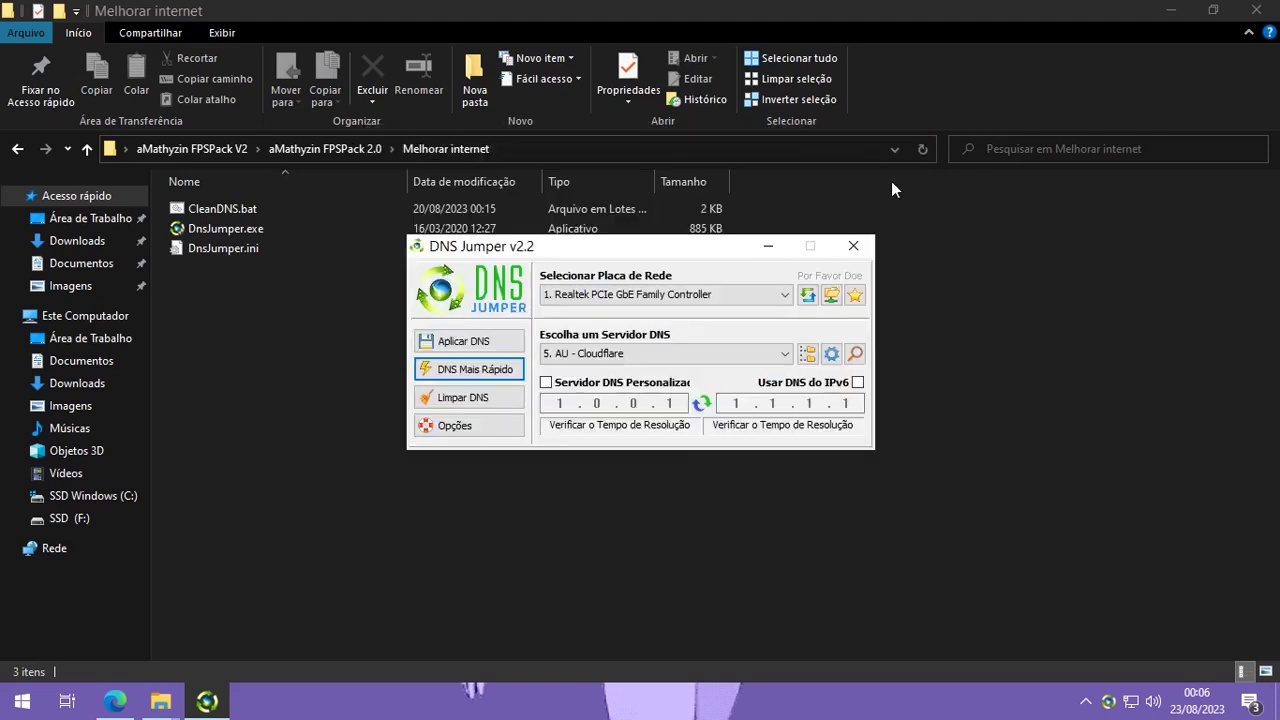
left_click(849, 245)
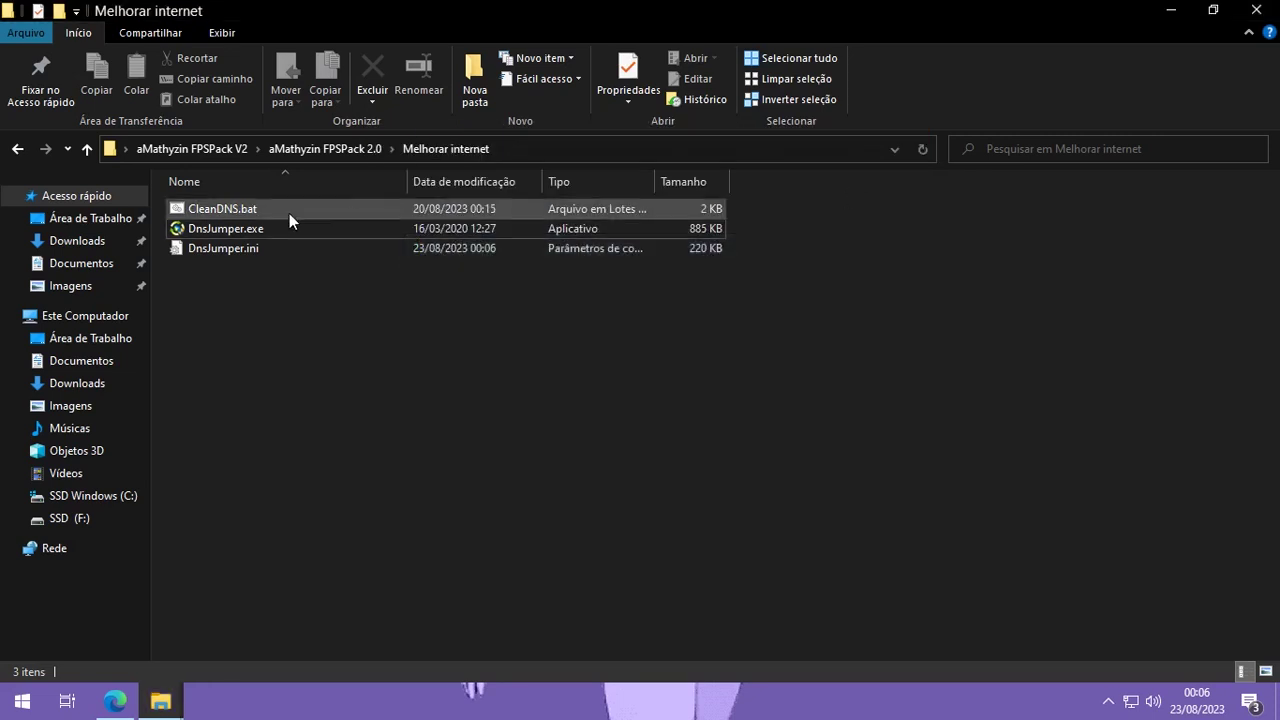
Step: Return to the aMathyzin FPSPack 2.0 folder, open ReduceMemory and launch ReduceMemory_x64.exe
left_click(17, 149)
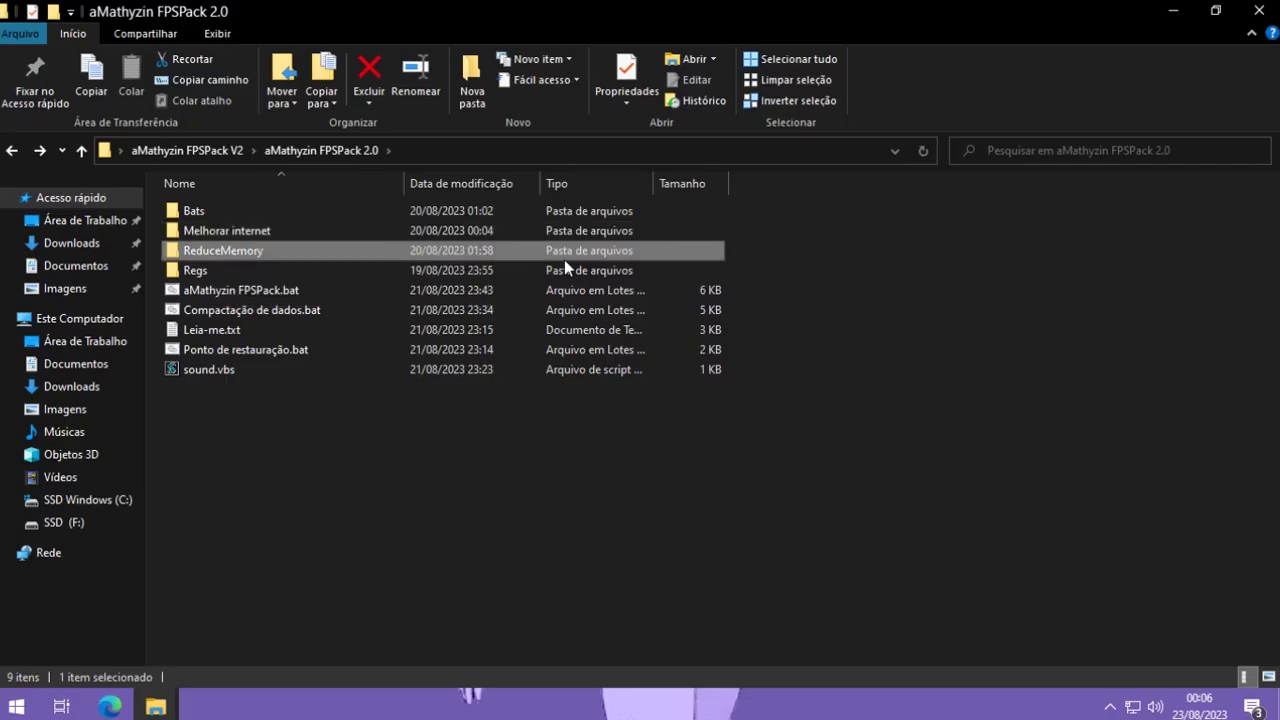
double_click(1275, 184)
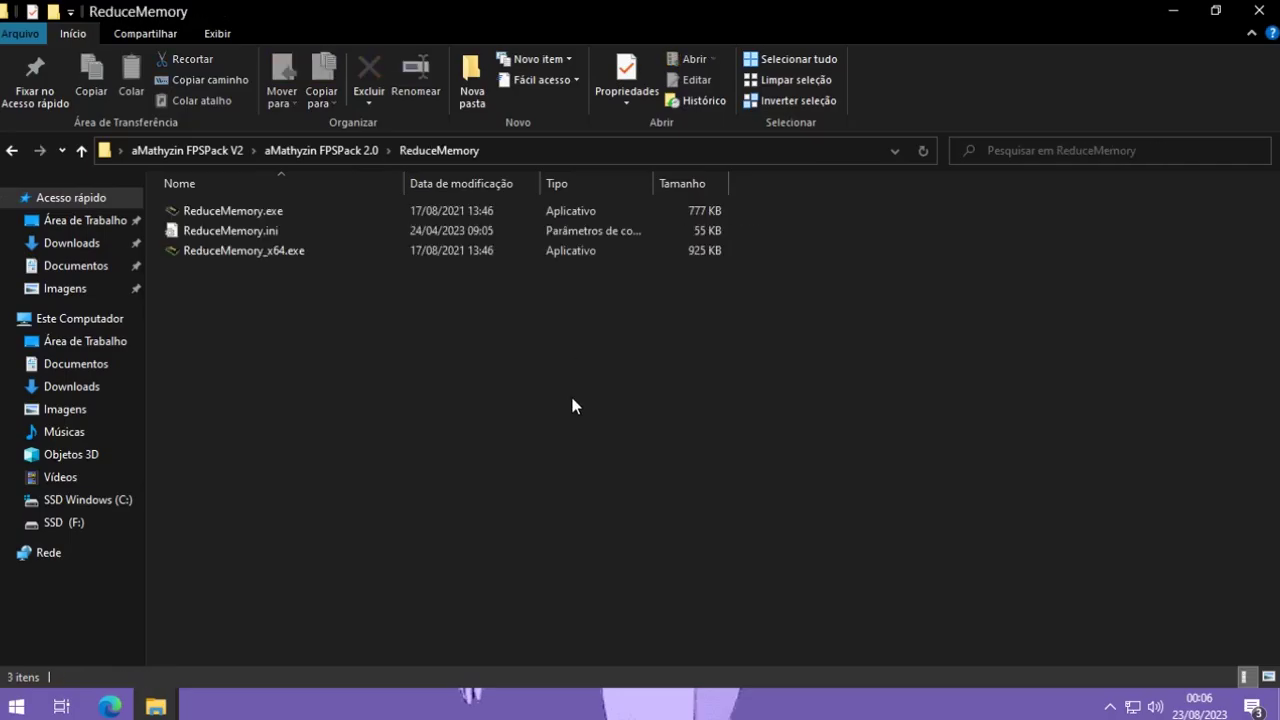
left_click_drag(236, 280, 897, 245)
left_click_drag(767, 219, 186, 209)
double_click(279, 257)
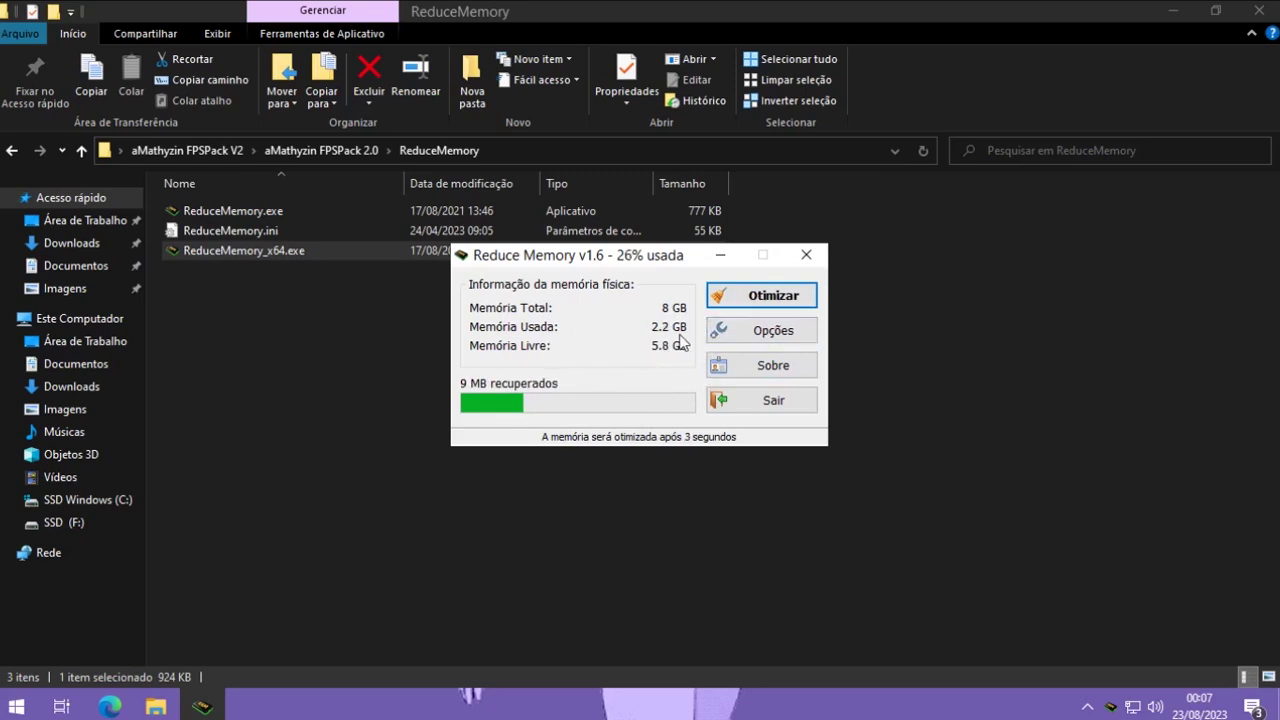
Step: Apply the Reduce Memory options with automatic optimization above 25% memory use and a 5-second interval
left_click(760, 330)
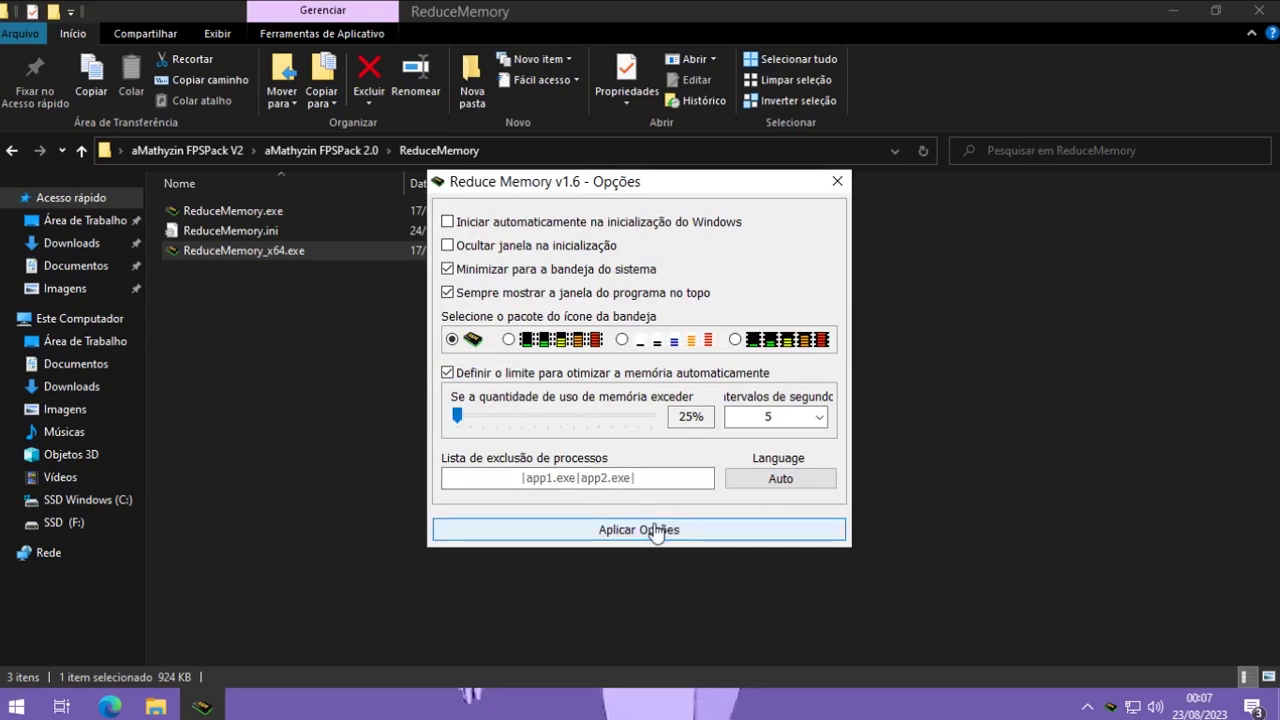
left_click_drag(727, 195, 496, 165)
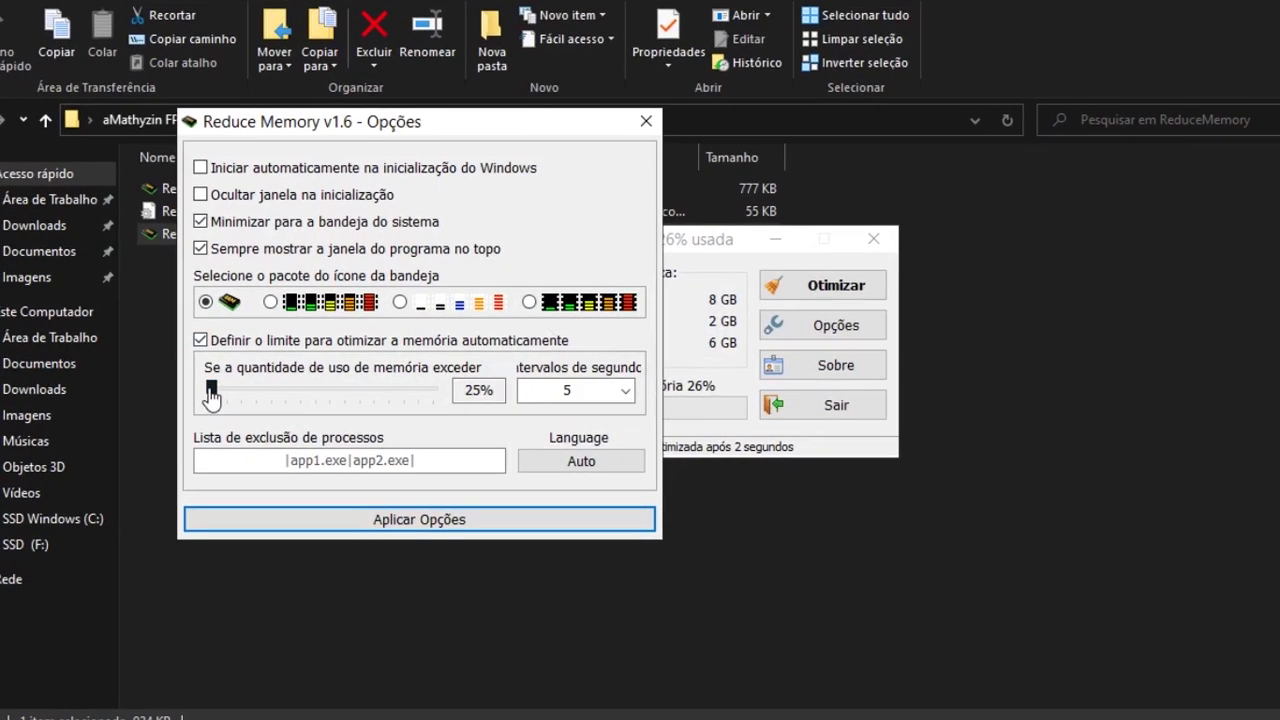
double_click(495, 393)
double_click(650, 401)
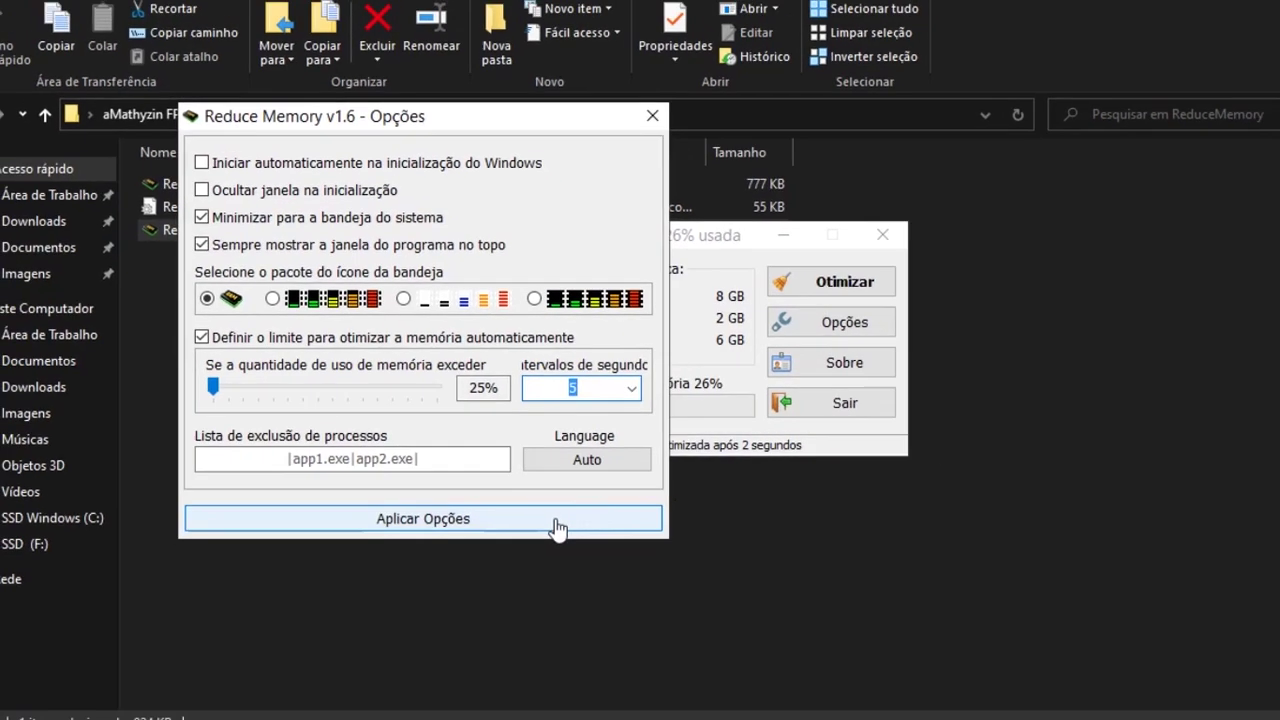
left_click(355, 518)
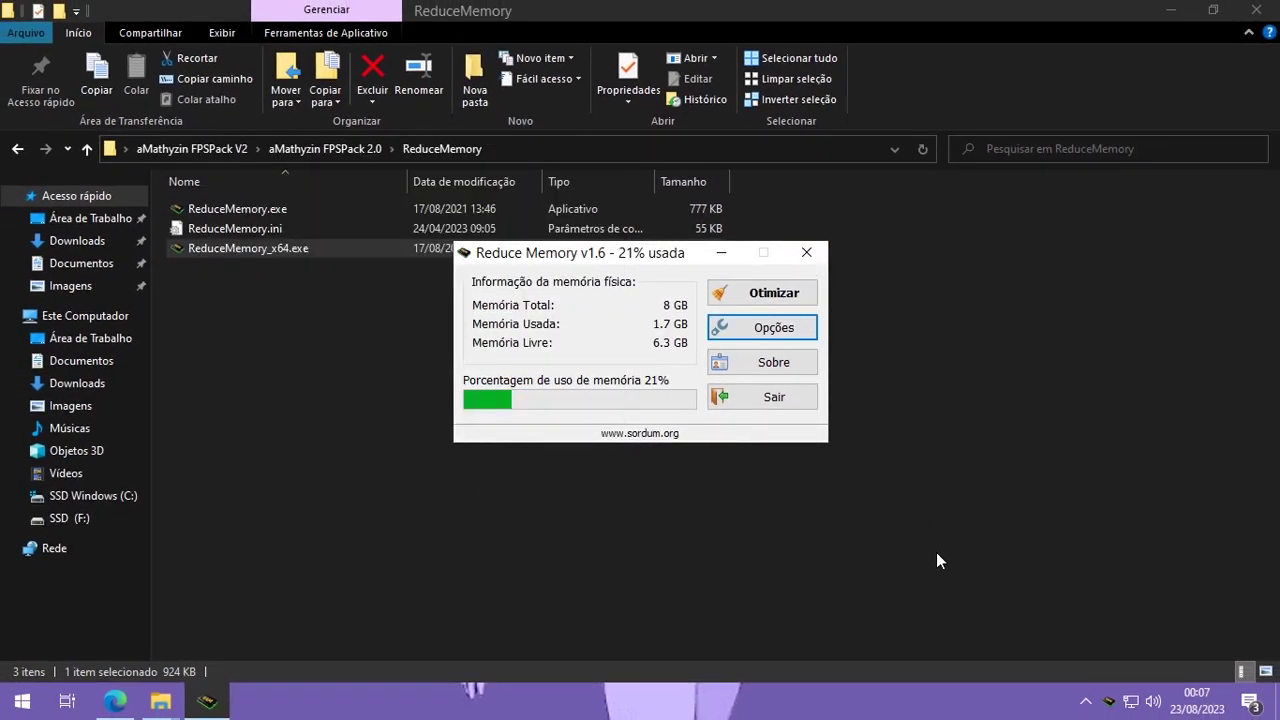
Step: Close the Reduce Memory window and exit the program completely from its system tray icon
left_click(806, 252)
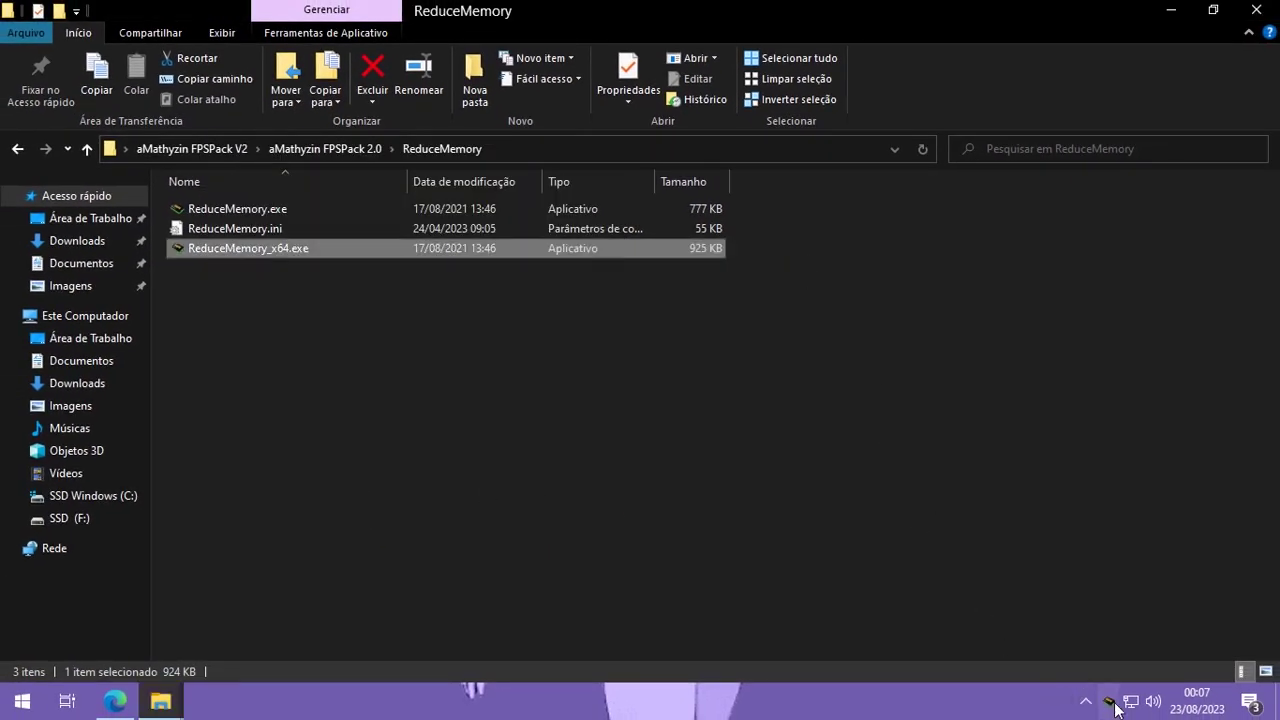
mouse_move(1108, 708)
left_click(1108, 702)
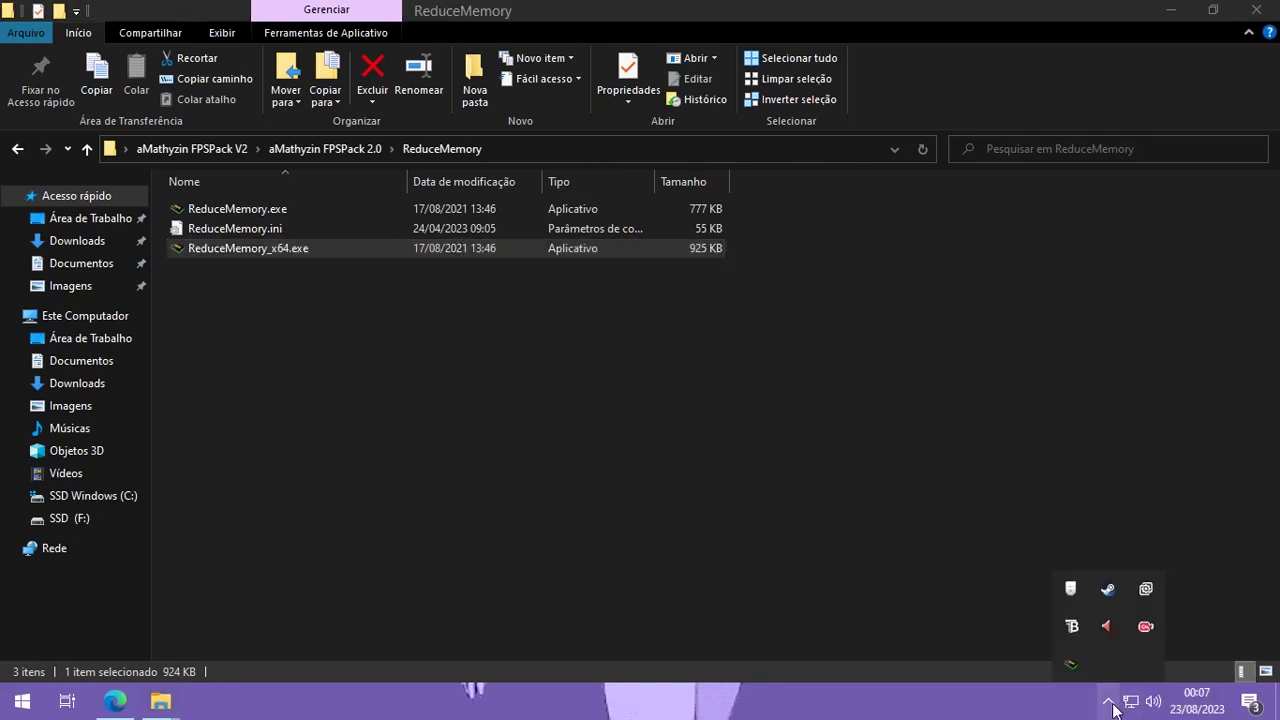
right_click(1076, 656)
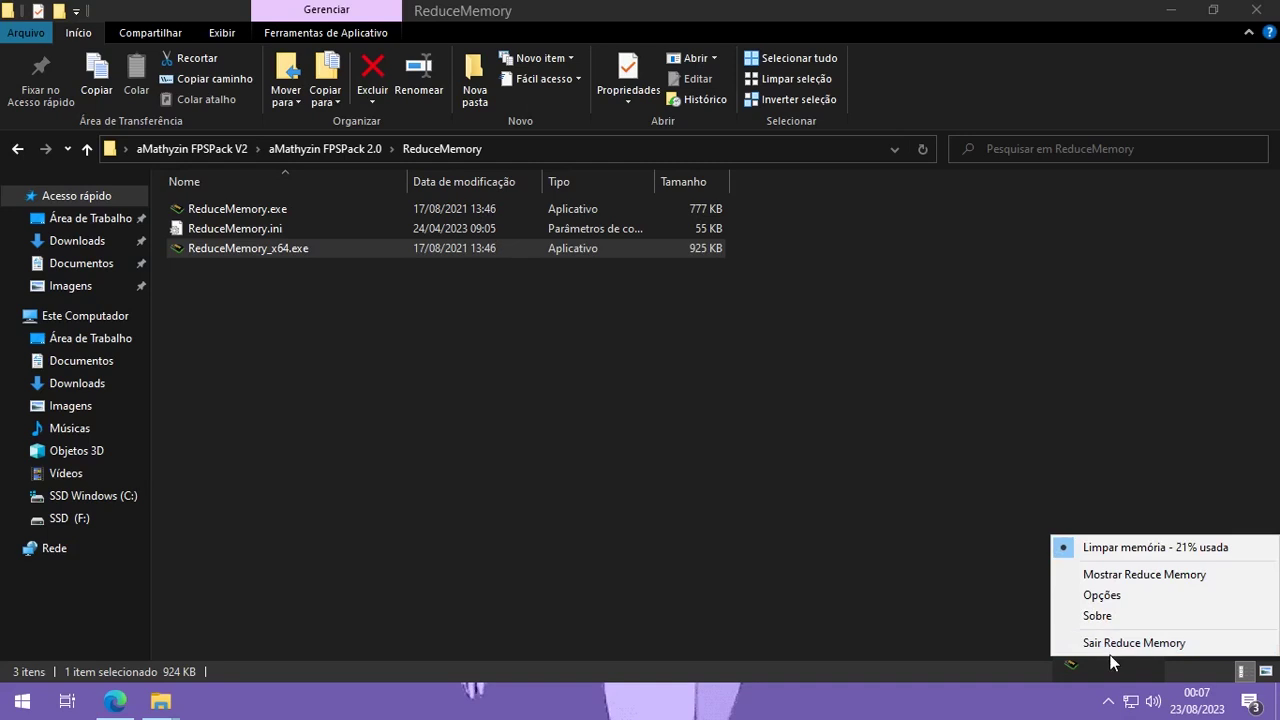
left_click(1104, 645)
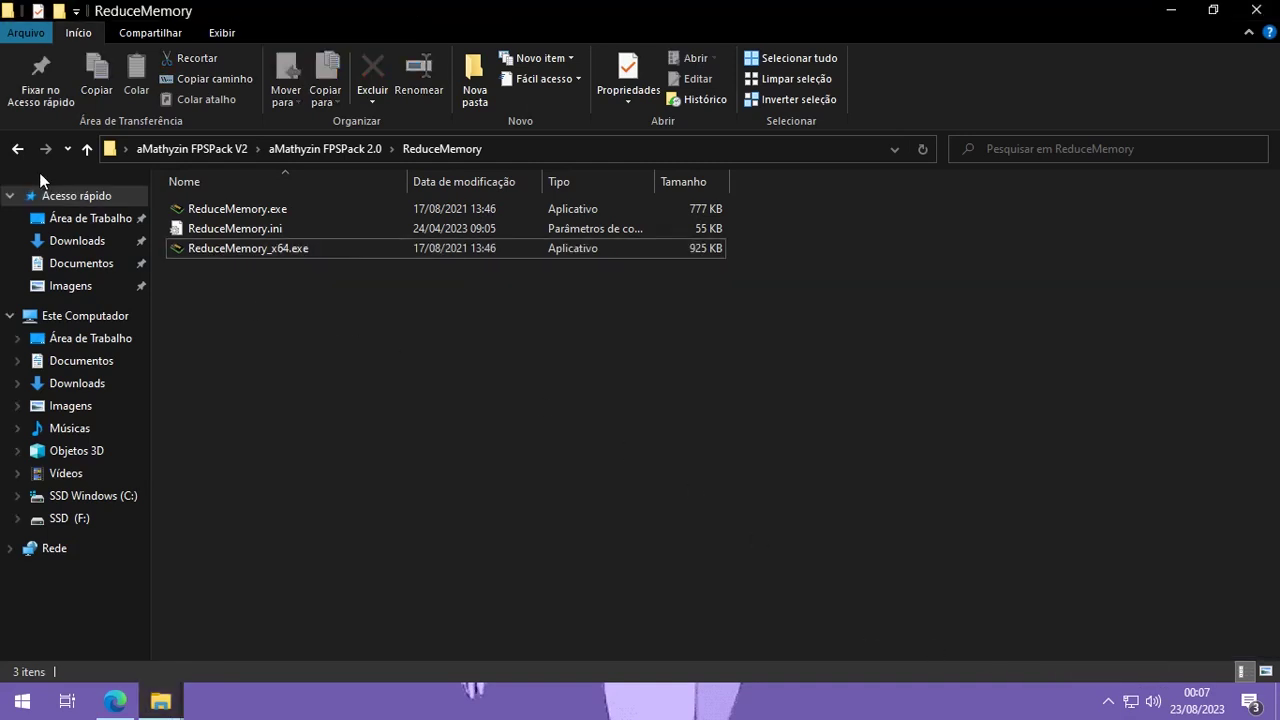
Step: Go back to the aMathyzin FPSPack 2.0 folder and run aMathyzin FPSPack.bat as administrator
left_click(17, 148)
left_click_drag(279, 460, 1010, 262)
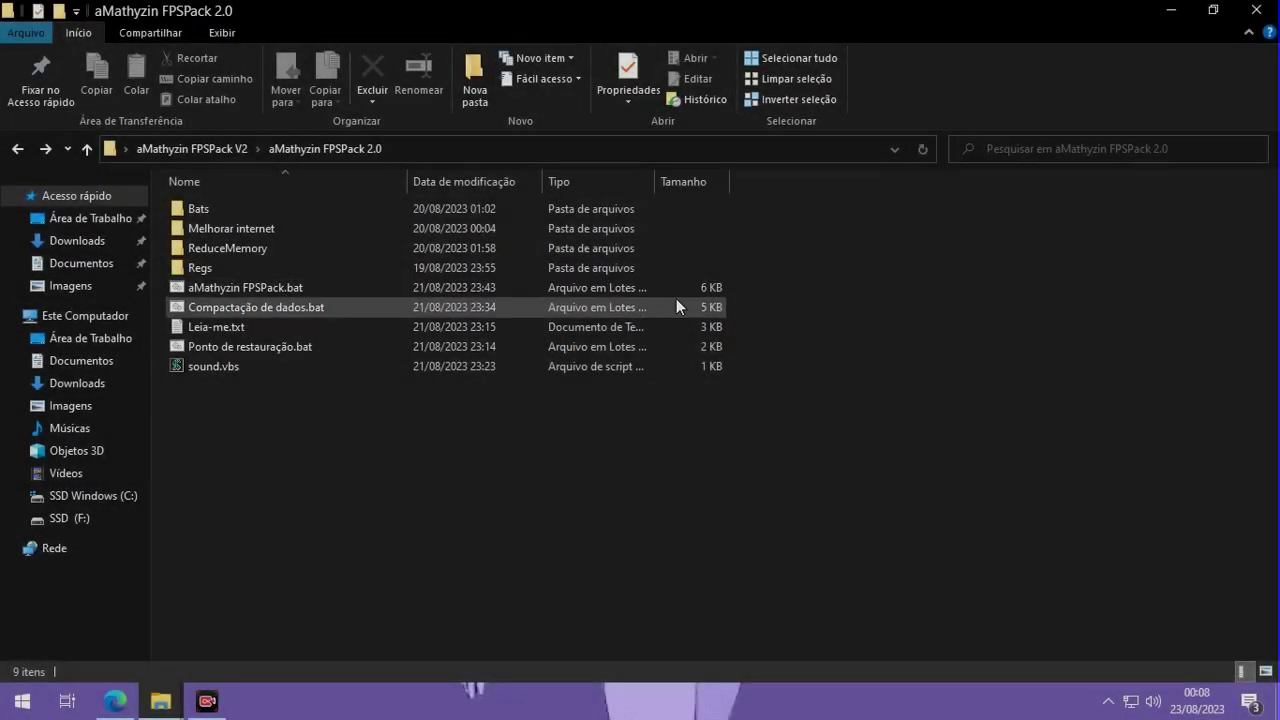
left_click_drag(775, 278, 645, 300)
left_click_drag(471, 312, 283, 286)
right_click(285, 286)
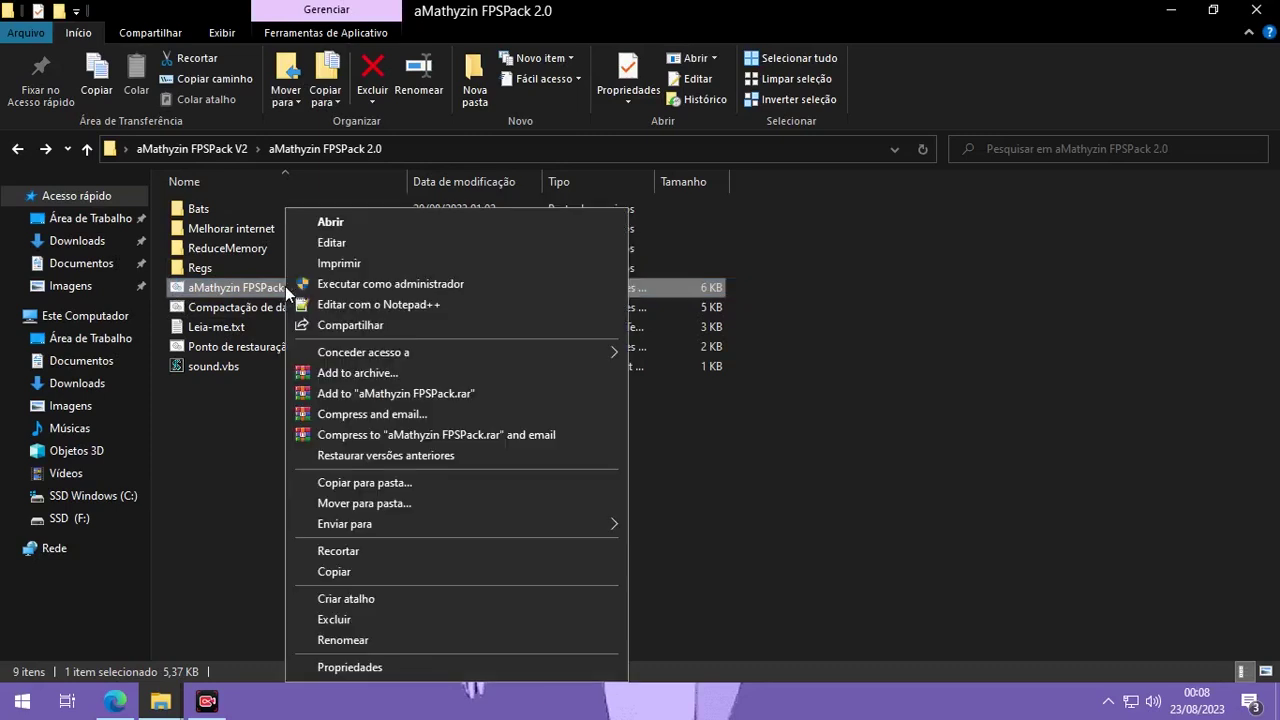
left_click(352, 284)
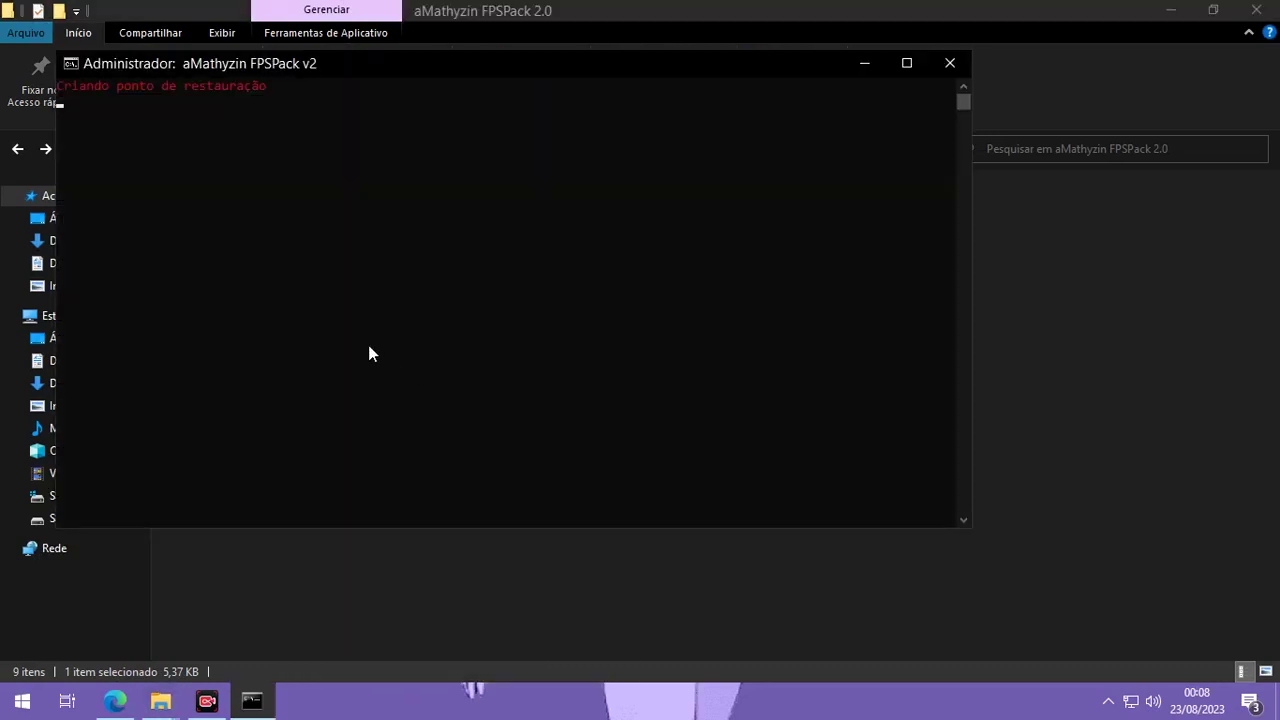